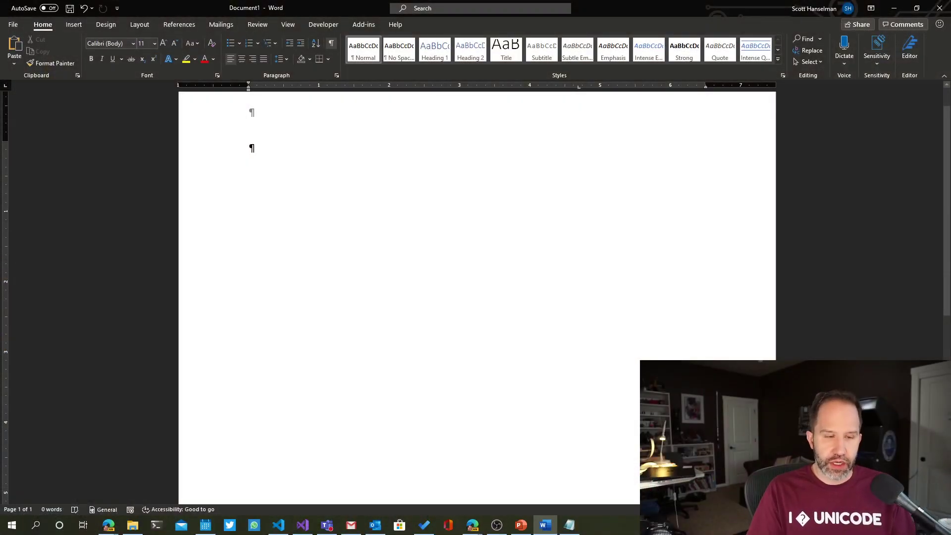
Type 'Lorem ipsum' on the second line, fixing the typos and undoing a trailing tab.
type("lorum")
key("BackSpace")
key("BackSpace")
key("BackSpace")
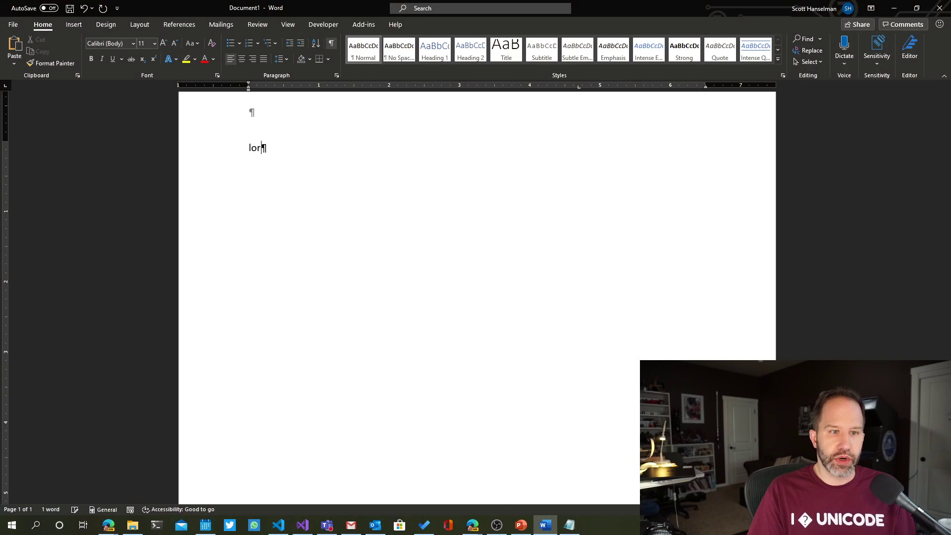
type("rem ipsen")
key("BackSpace")
key("BackSpace")
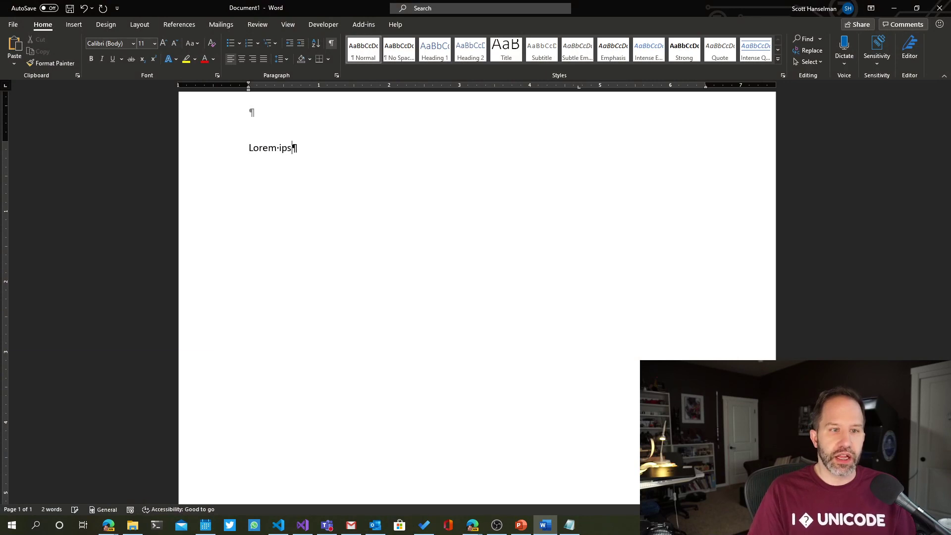
type("um")
key("Tab")
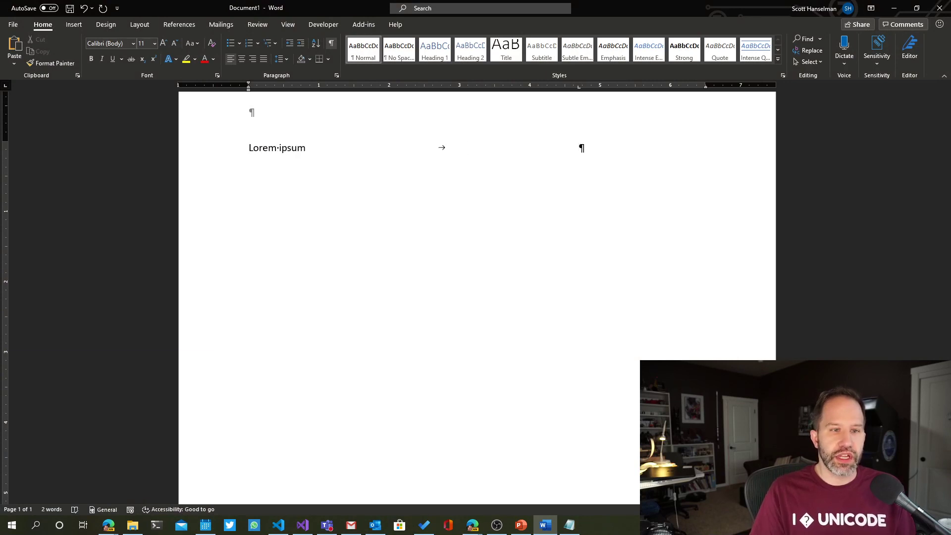
key("ctrl+z")
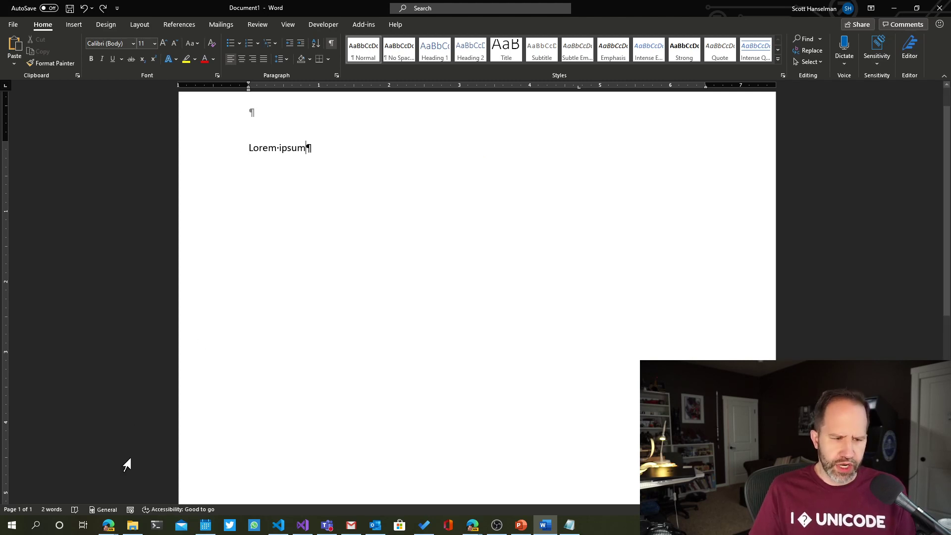
Replace the line with =lorem(3,2) and then =rand(10,4) to generate placeholder paragraphs.
triple_click(325, 148)
key("Delete")
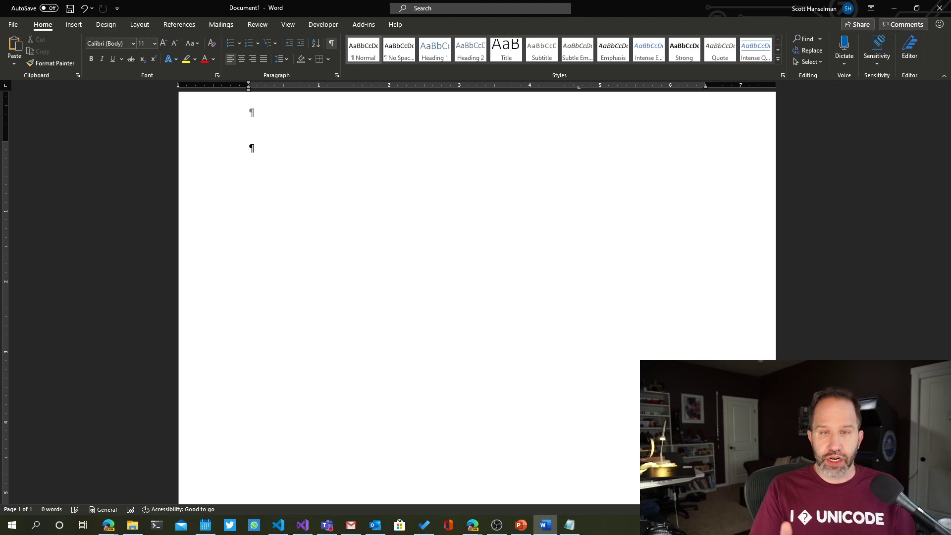
type("=l")
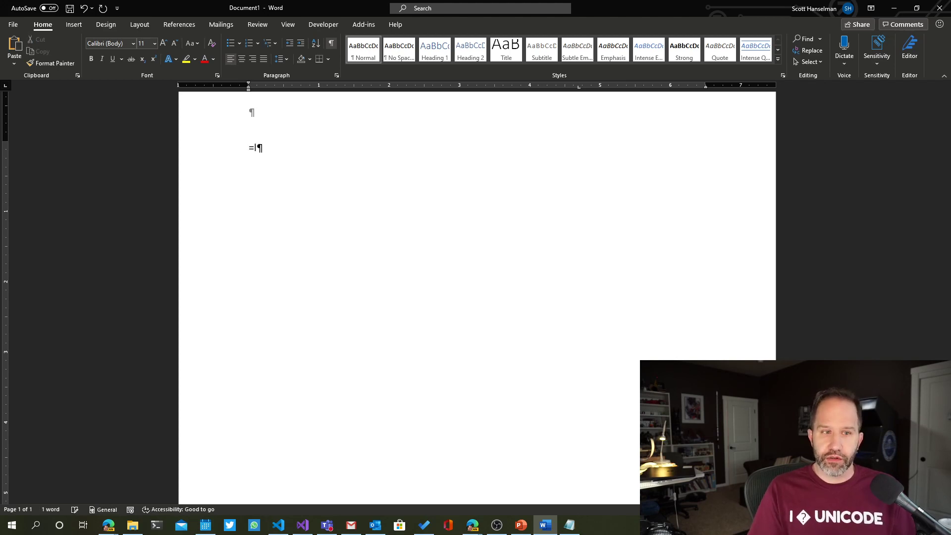
type("orem")
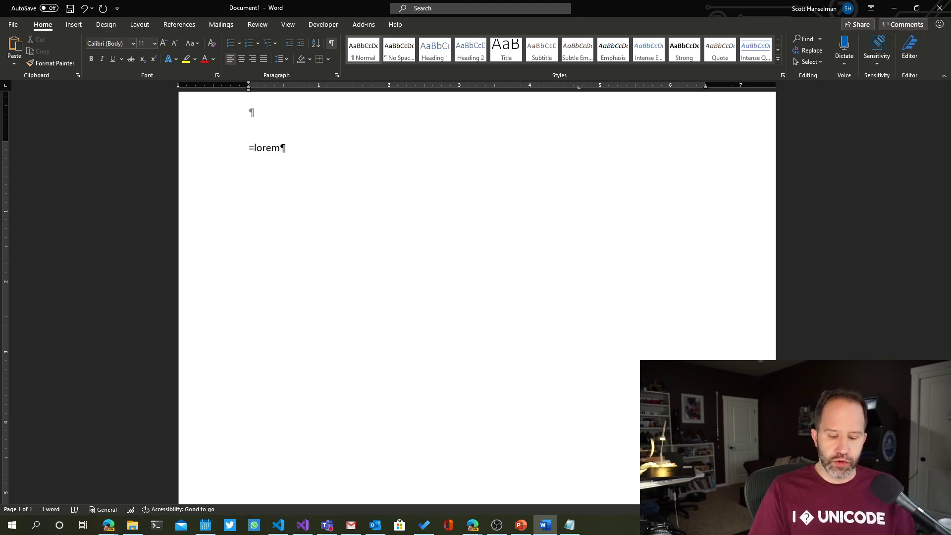
type("(")
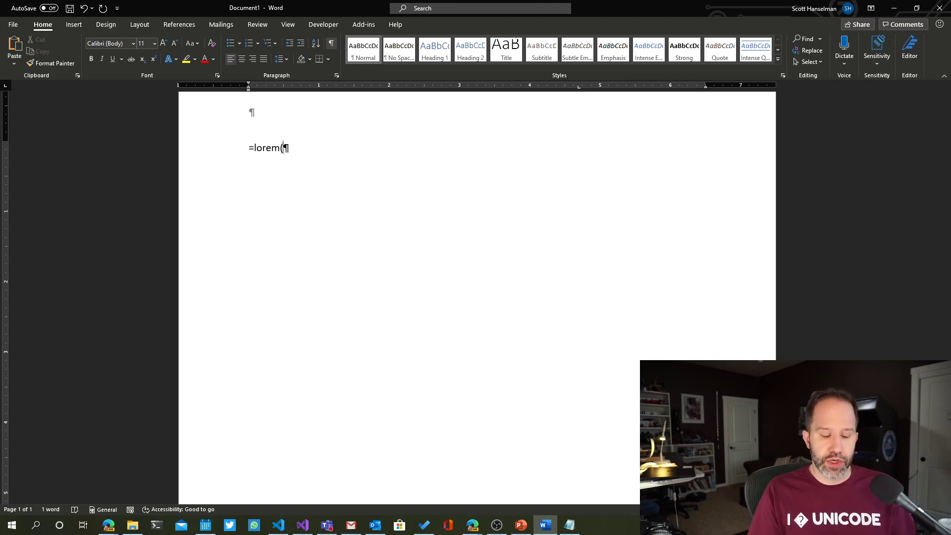
type("3,2)")
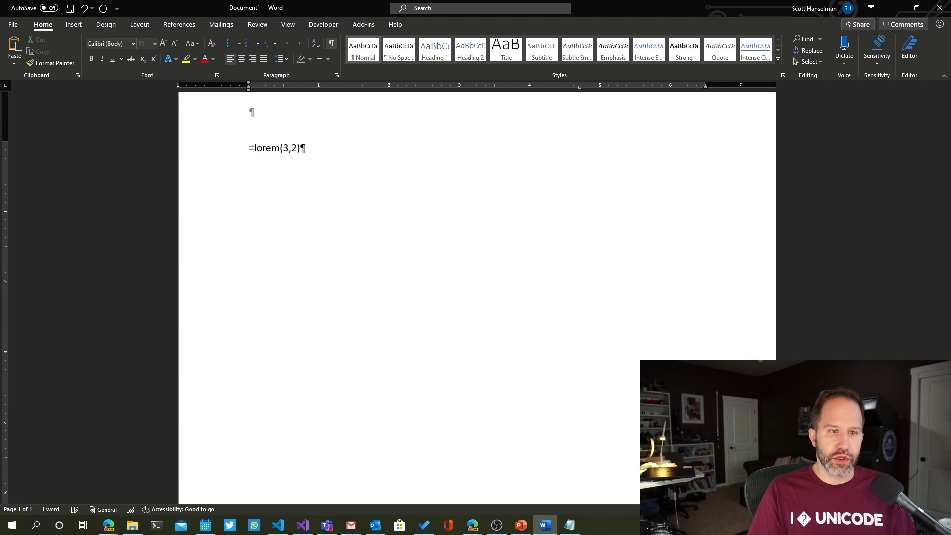
key("Return")
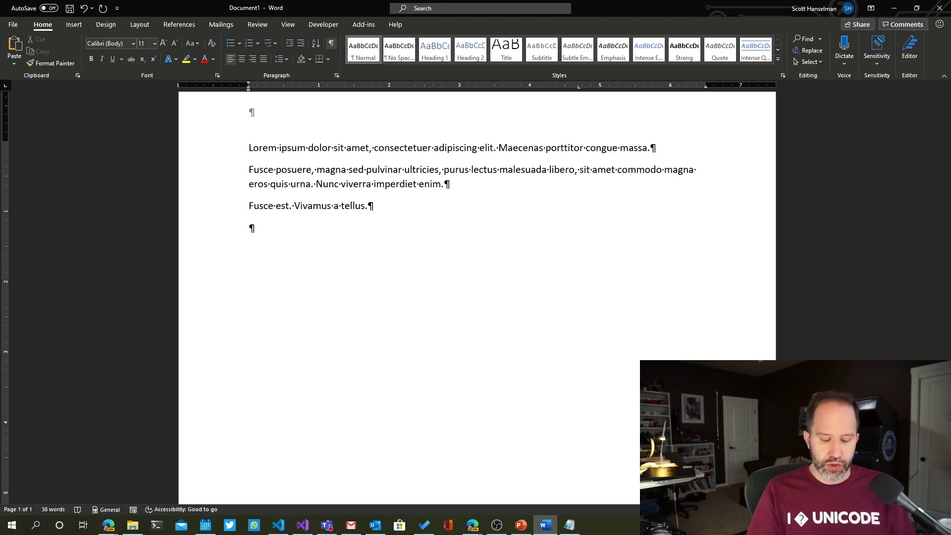
type("=rand(")
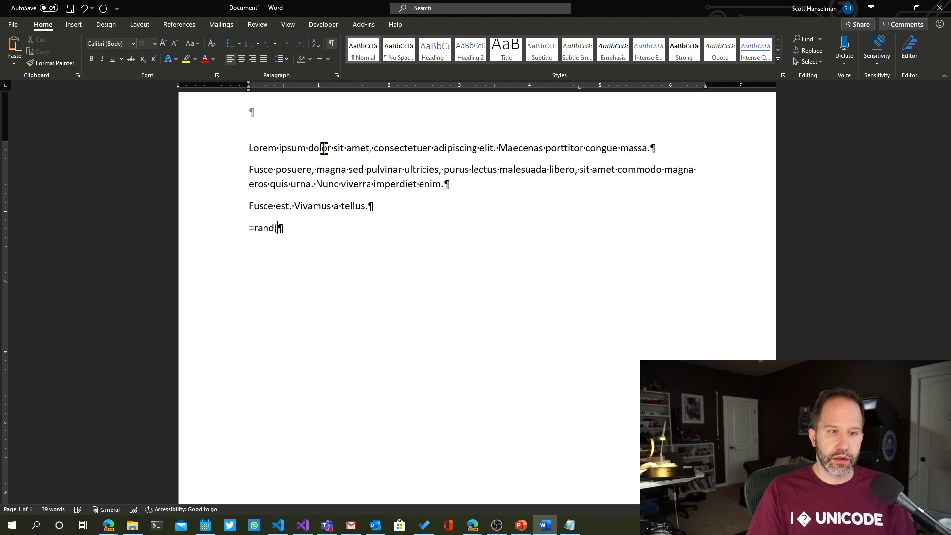
type("10,4)")
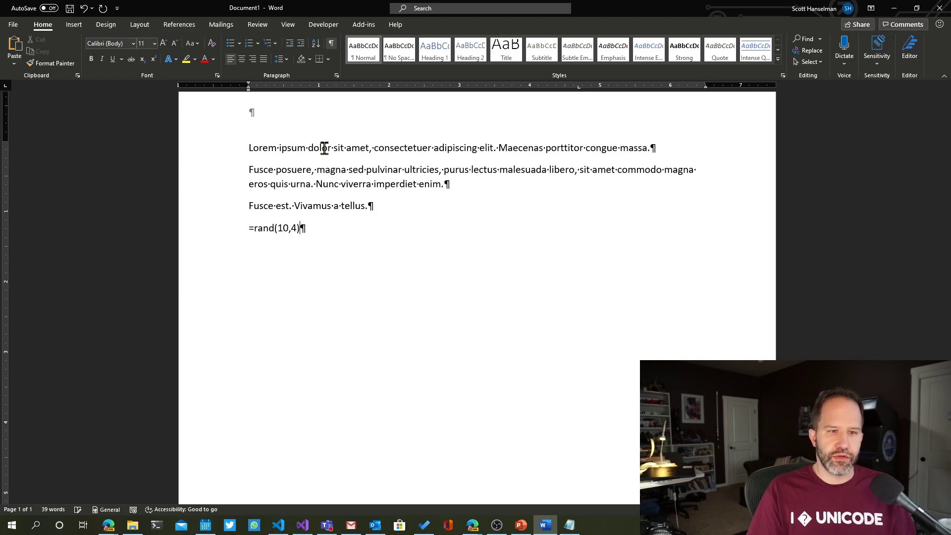
key("Return")
Select the first three paragraphs, then everything from Video onward, and finally all text.
key("ctrl+Home")
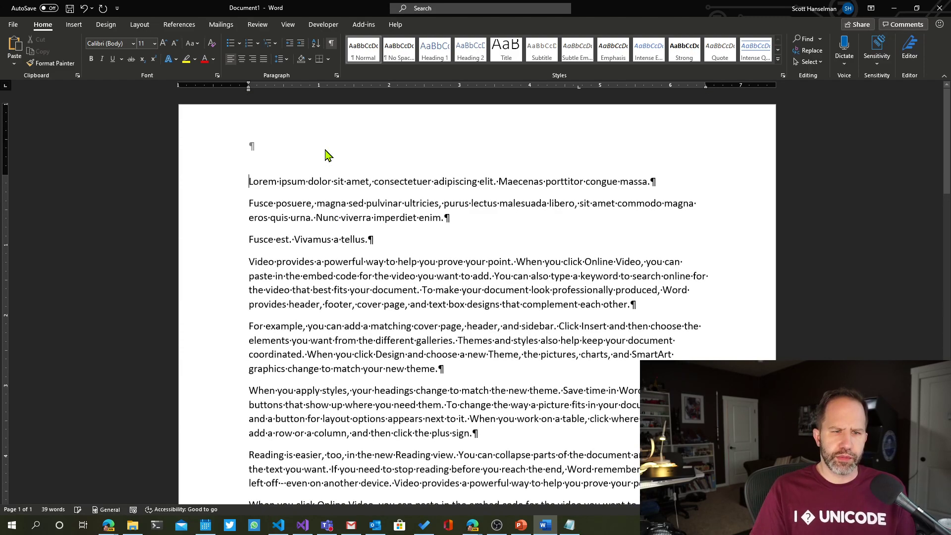
key("ctrl+shift+Down")
key("ctrl+shift+Down")
key("ctrl+shift+Down")
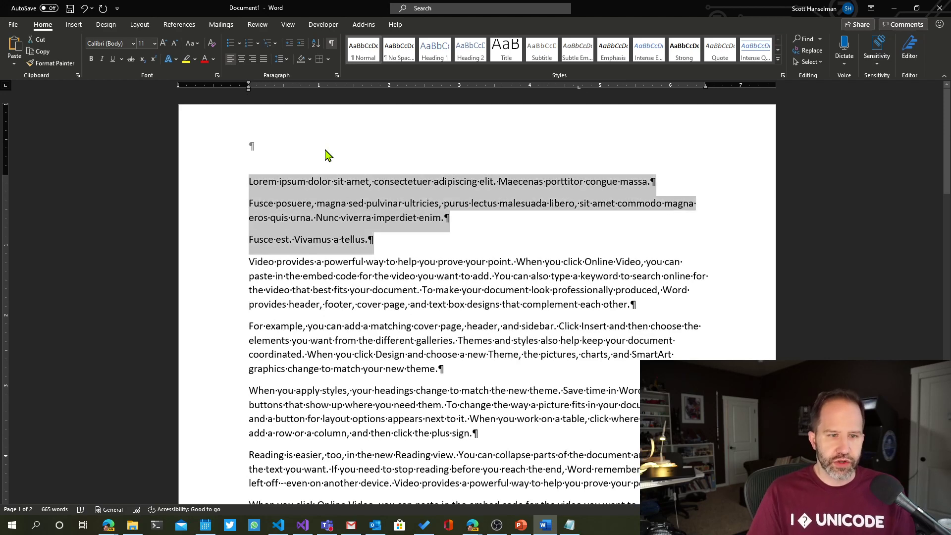
key("Right")
key("ctrl+shift+End")
key("ctrl+Home")
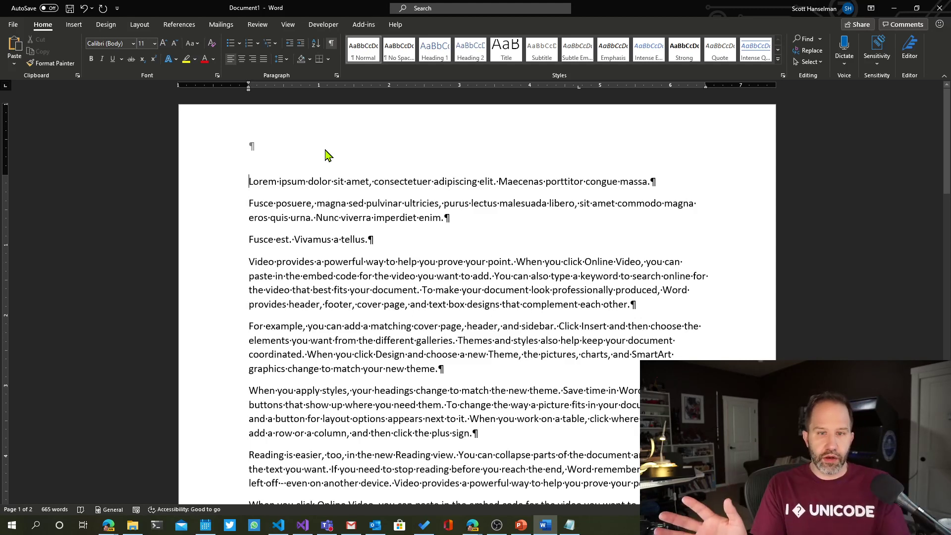
key("ctrl+a")
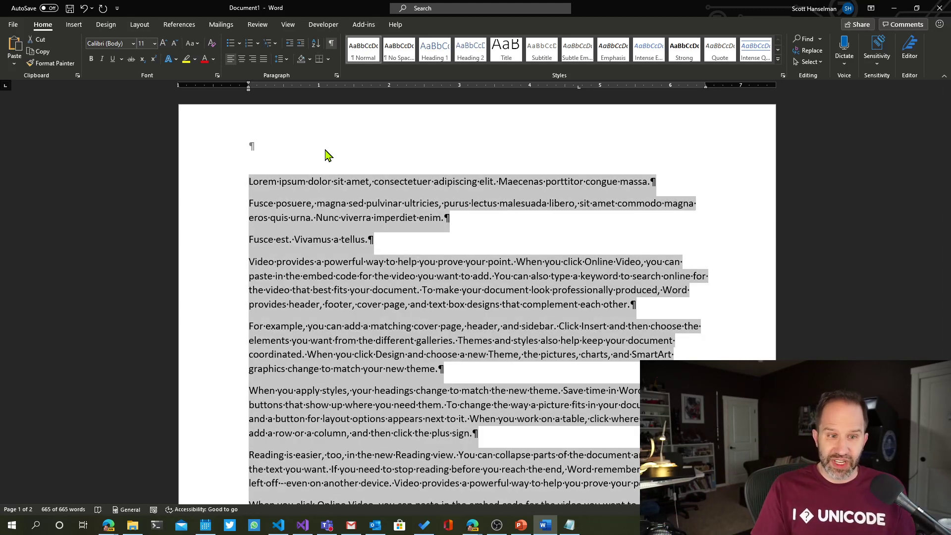
Delete all generated text, type a name followed by (r), and undo the ® autocorrection.
key("Delete")
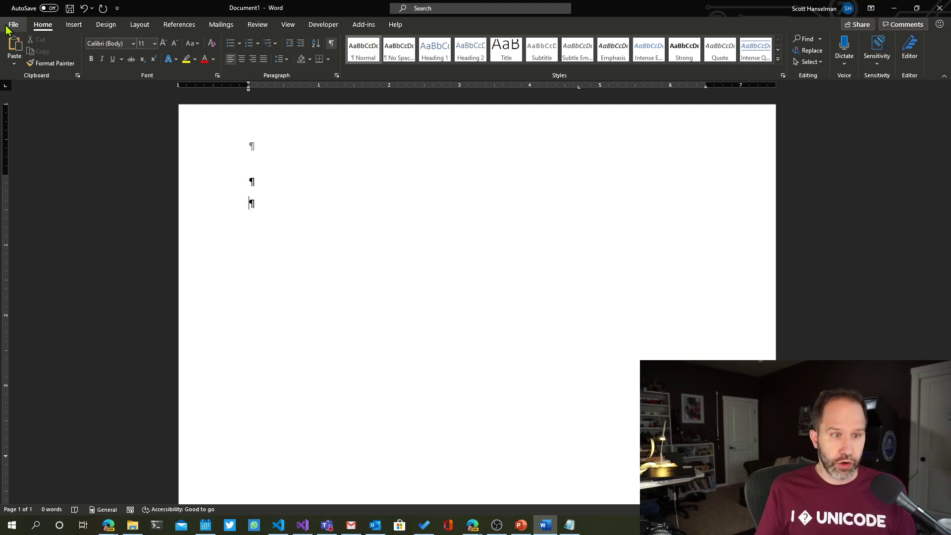
scroll(393, 192, "up", 4)
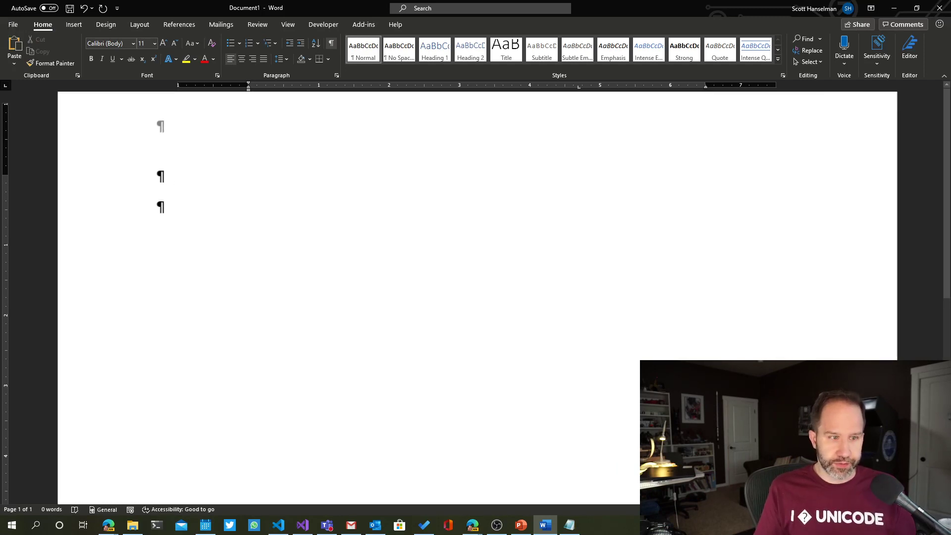
type("Scott Hanselman (")
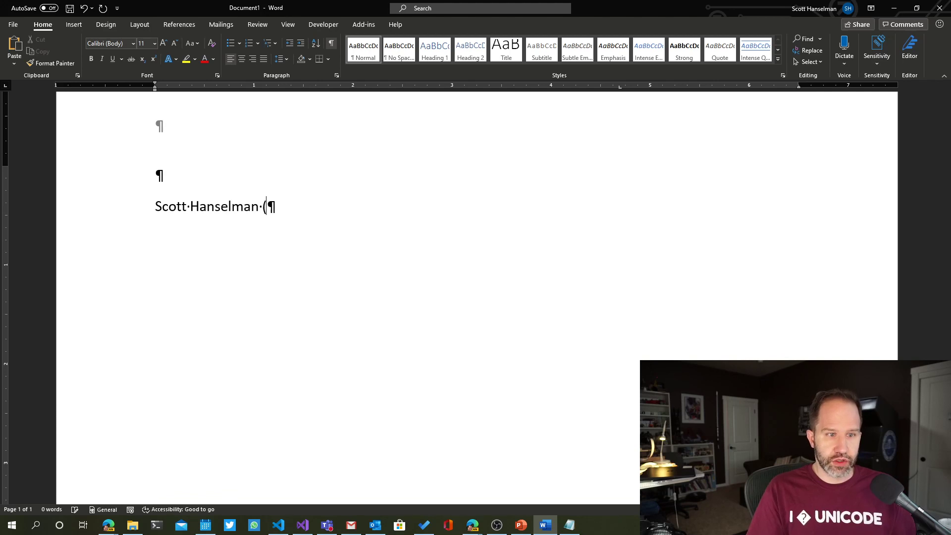
type("r)")
key("ctrl+z")
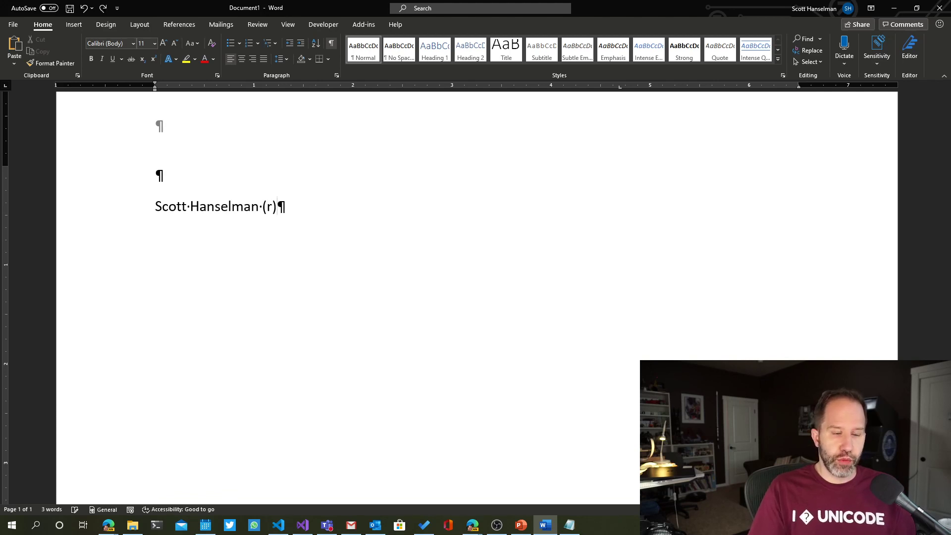
key("ctrl+z")
key("ctrl+y")
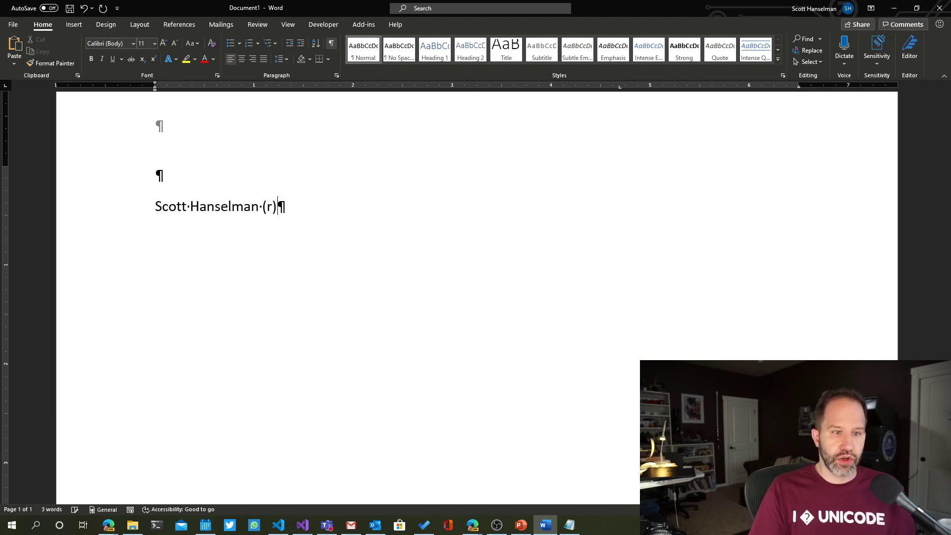
Replace (r) with (tm) to see the ™ autocorrect, then delete the name line.
key("BackSpace")
key("BackSpace")
key("BackSpace")
type("(tm")
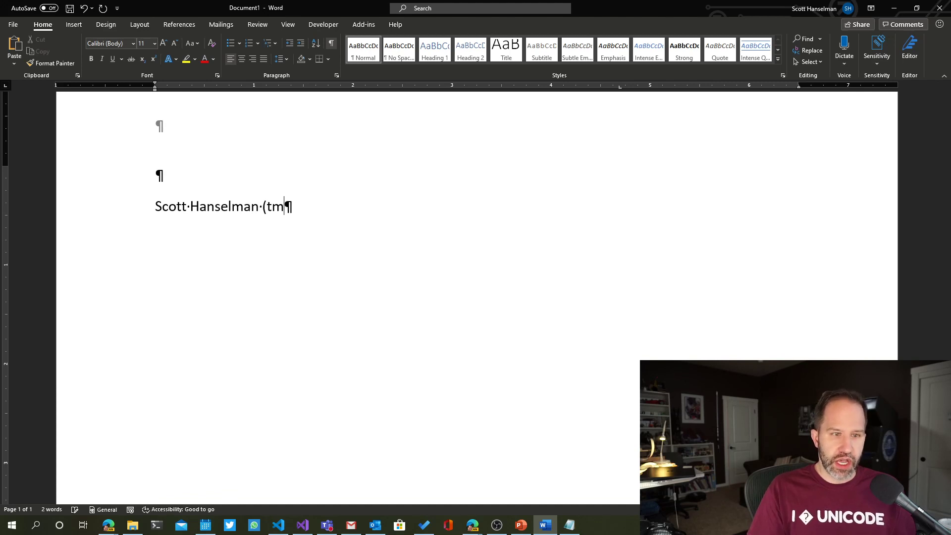
type(")")
key("shift+Home")
key("BackSpace")
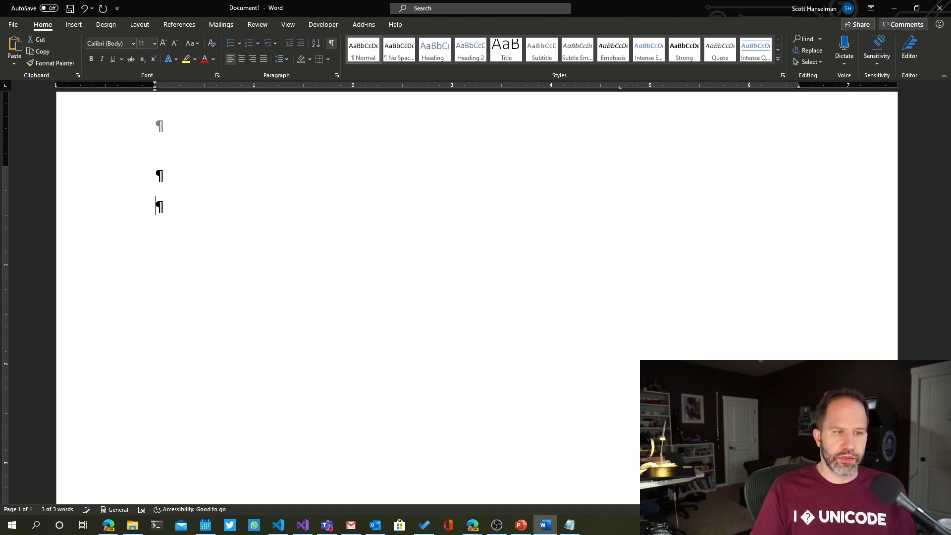
left_click(13, 24)
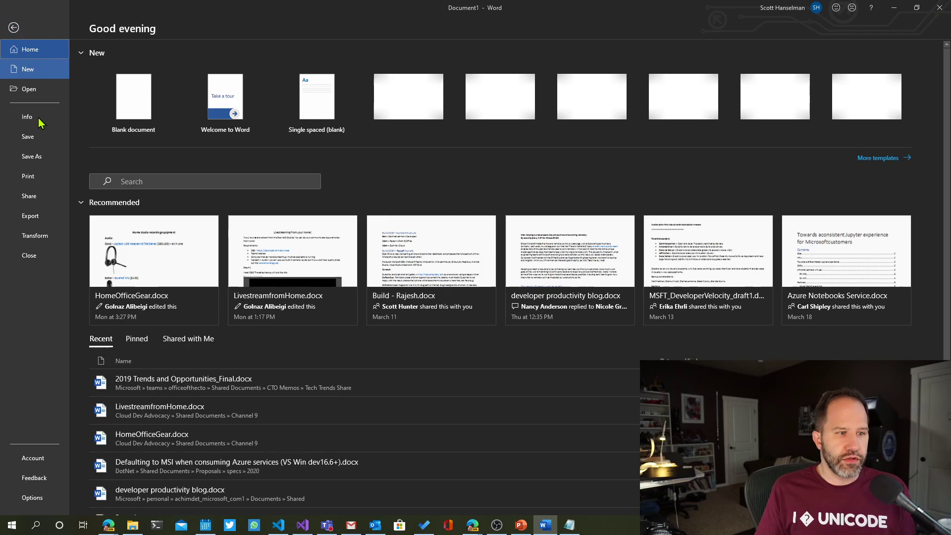
left_click(46, 504)
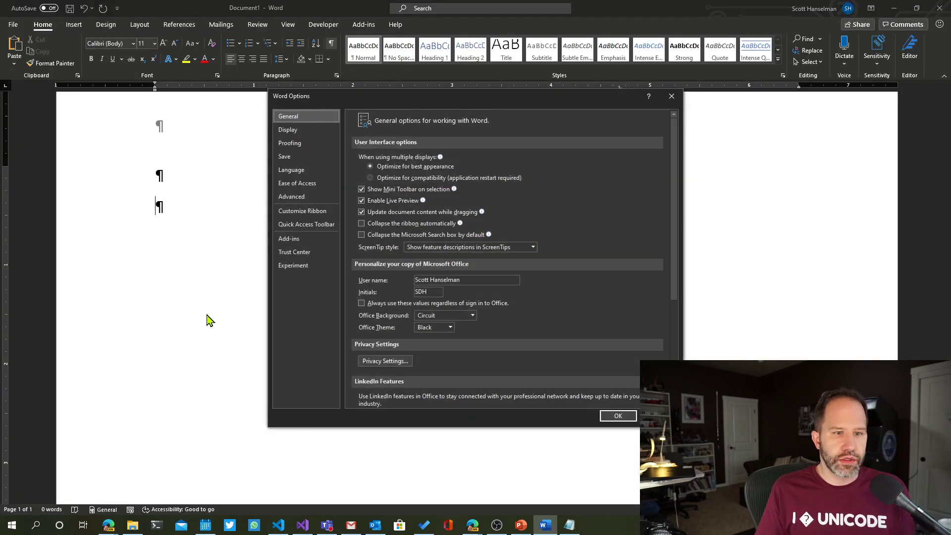
left_click(303, 142)
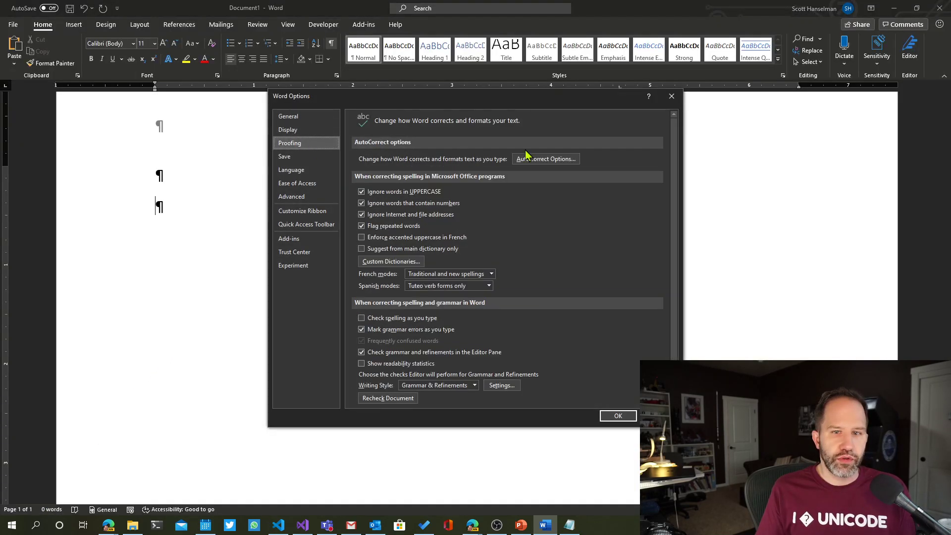
left_click(555, 156)
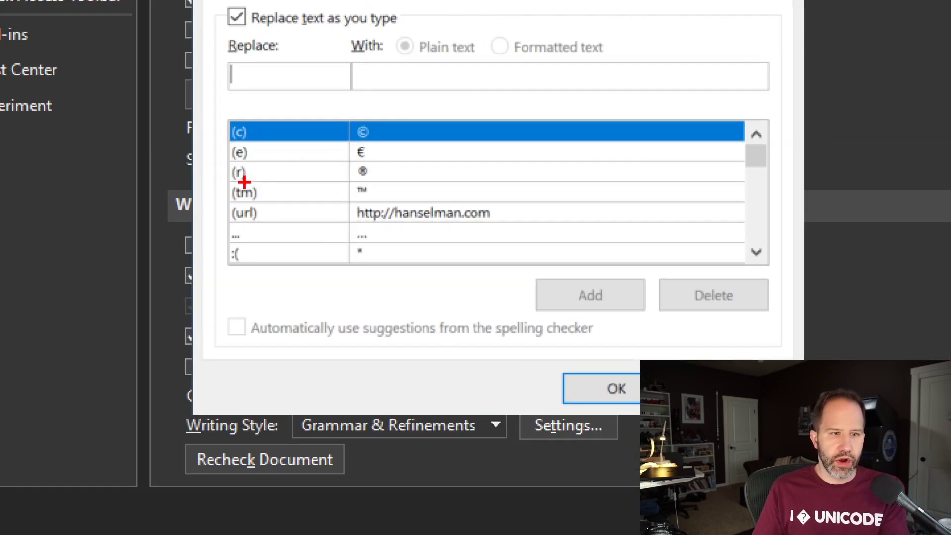
mouse_move(225, 190)
left_mouse_down()
mouse_move(224, 238)
mouse_move(543, 273)
mouse_move(498, 177)
mouse_move(203, 212)
left_mouse_up()
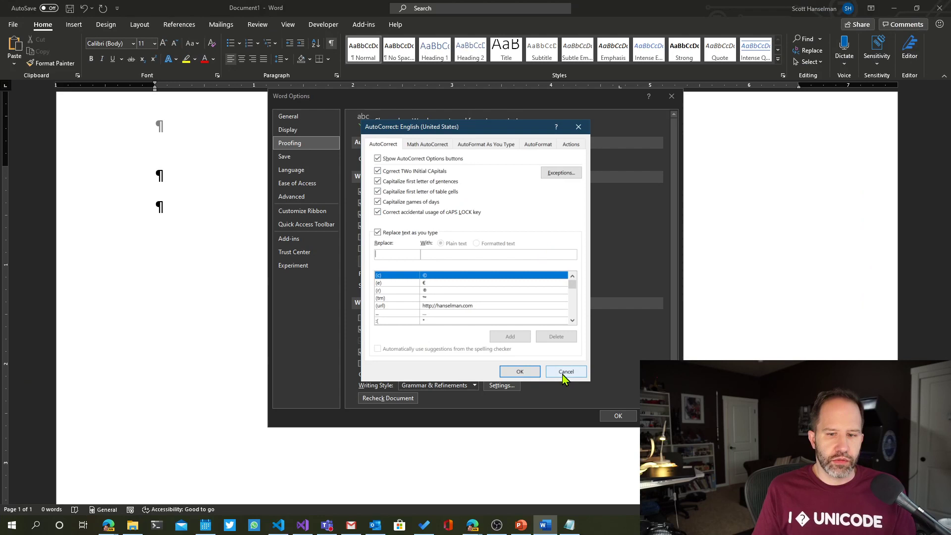
left_click(565, 372)
left_click(618, 416)
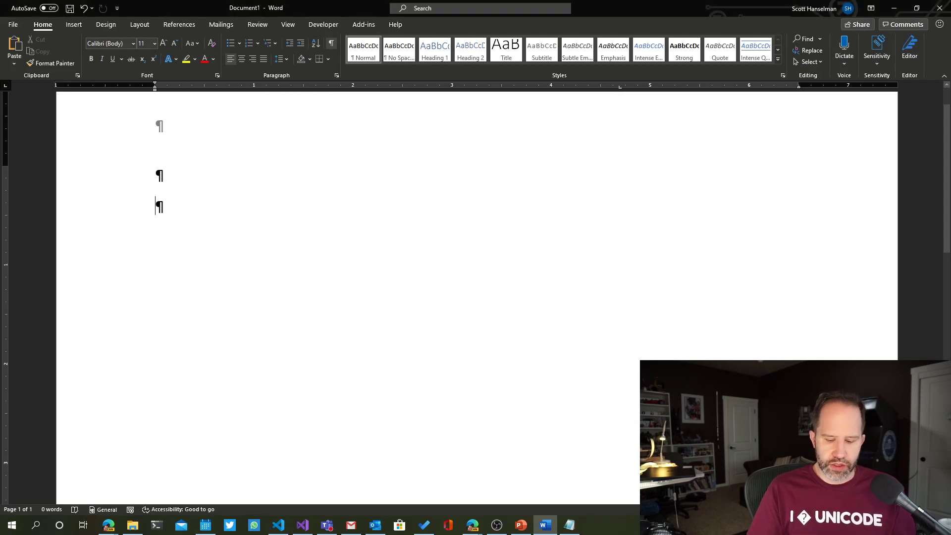
type("(url)")
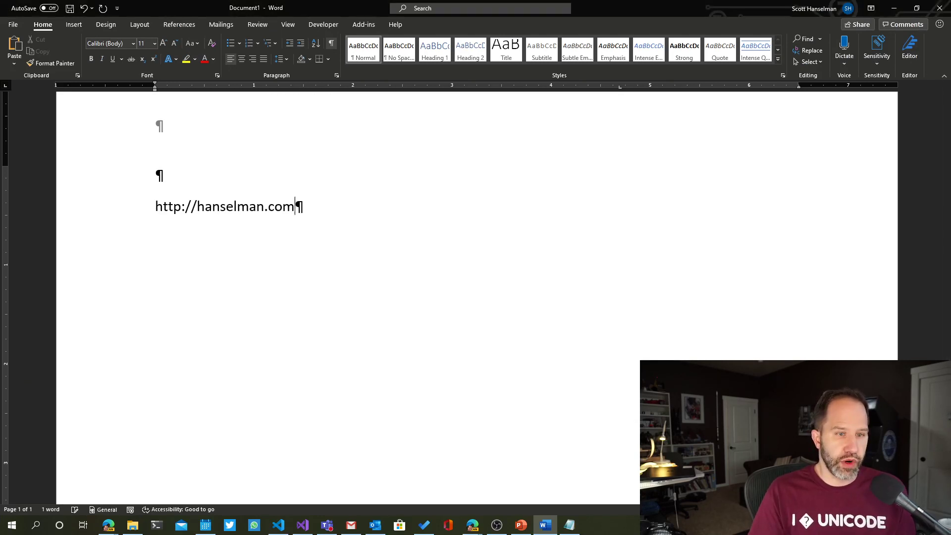
key("ctrl+z")
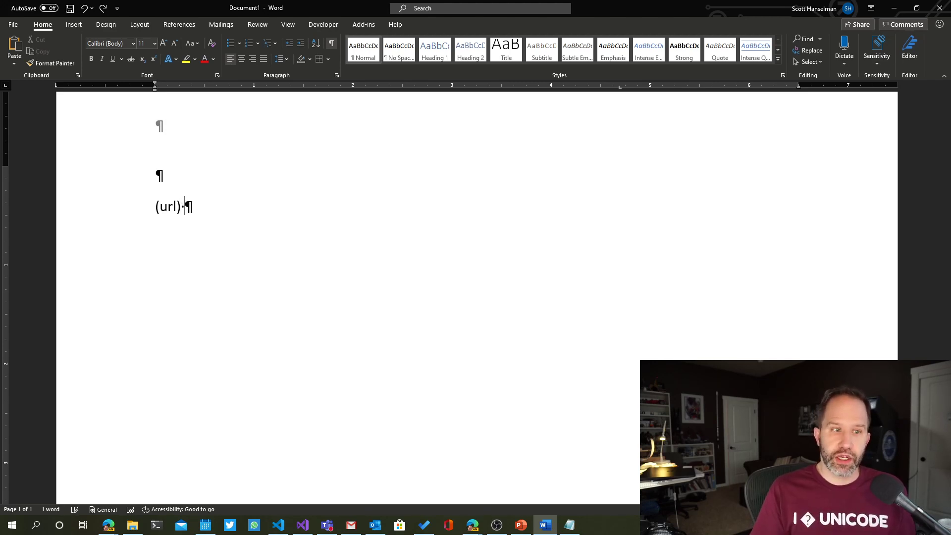
key("BackSpace")
key("BackSpace")
key("BackSpace")
key("BackSpace")
key("BackSpace")
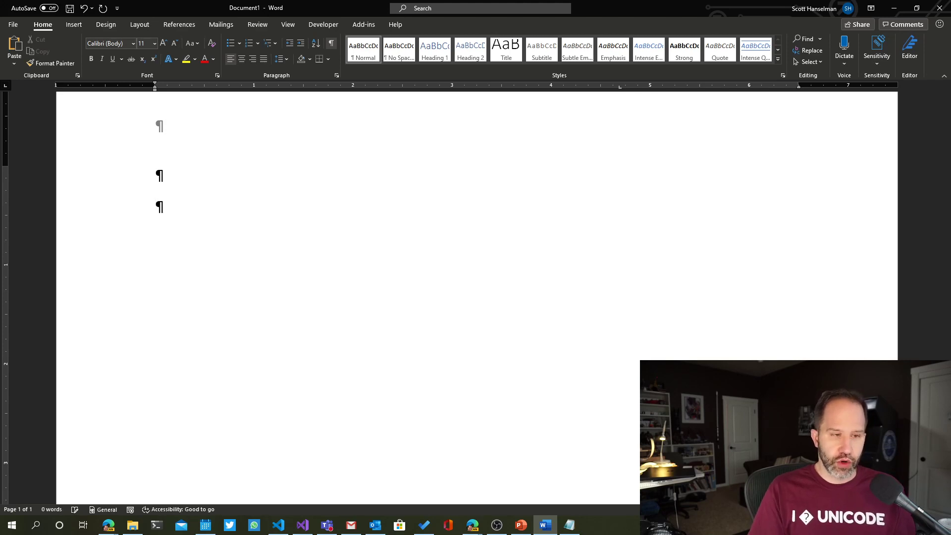
Open the AutoCorrect Options from Word Options' Proofing settings.
left_click(12, 29)
left_click(53, 493)
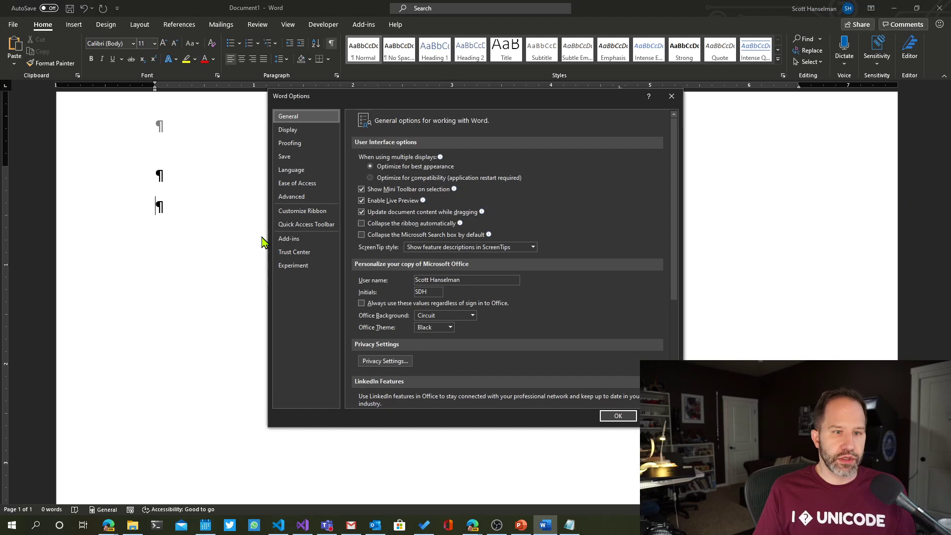
left_click(292, 143)
left_click(526, 157)
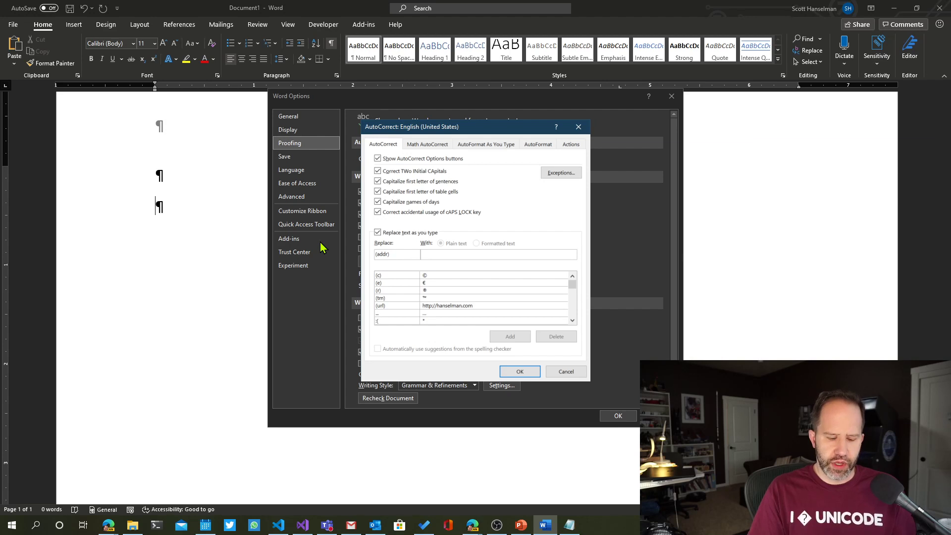
Add an AutoCorrect entry (addr) that expands to a Portland street address, then close Options.
type("5 Main Stream, Po")
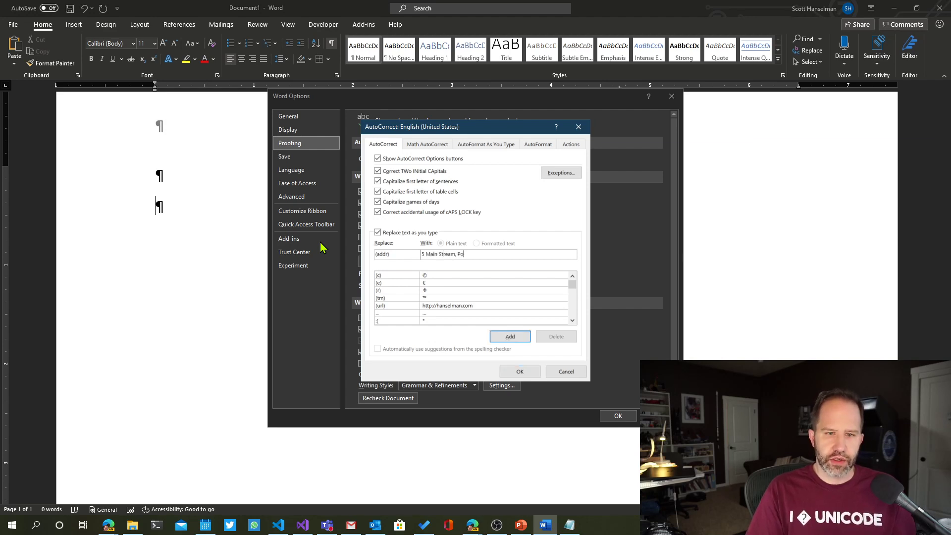
type("rtland, OR 97116")
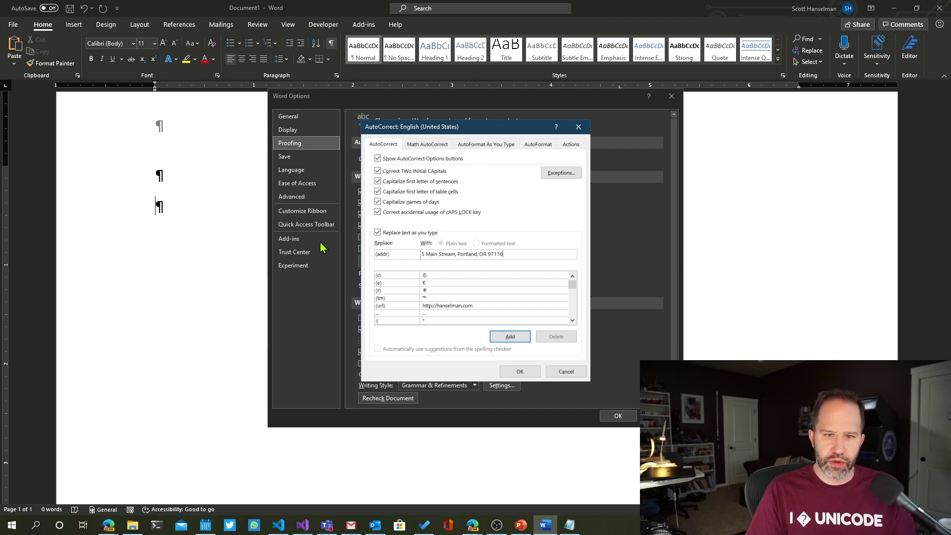
key("ctrl+shift+Left")
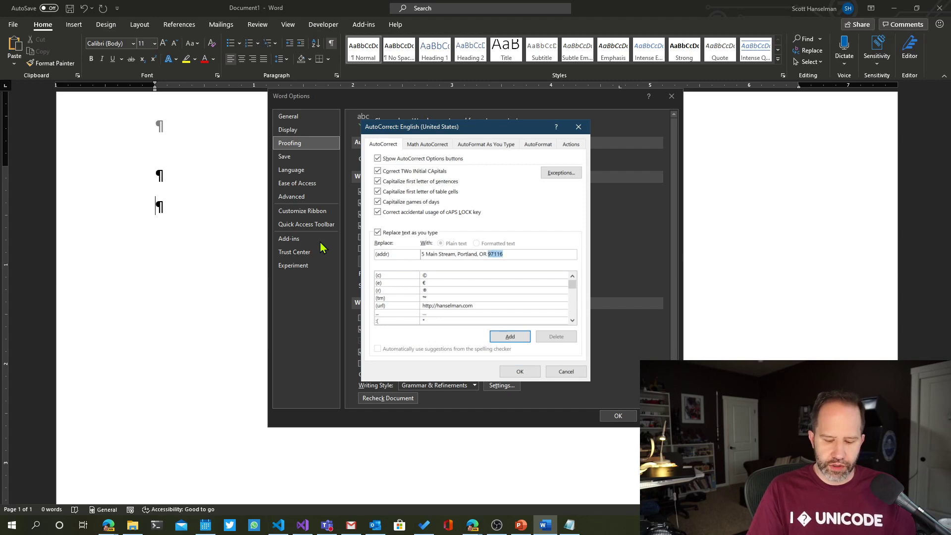
type("97")
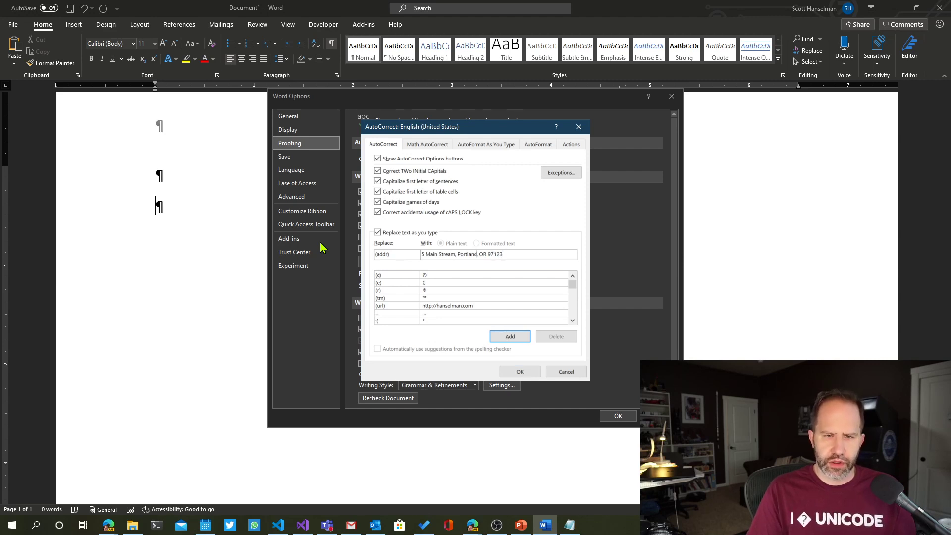
key("ctrl+shift+Left")
type("Street")
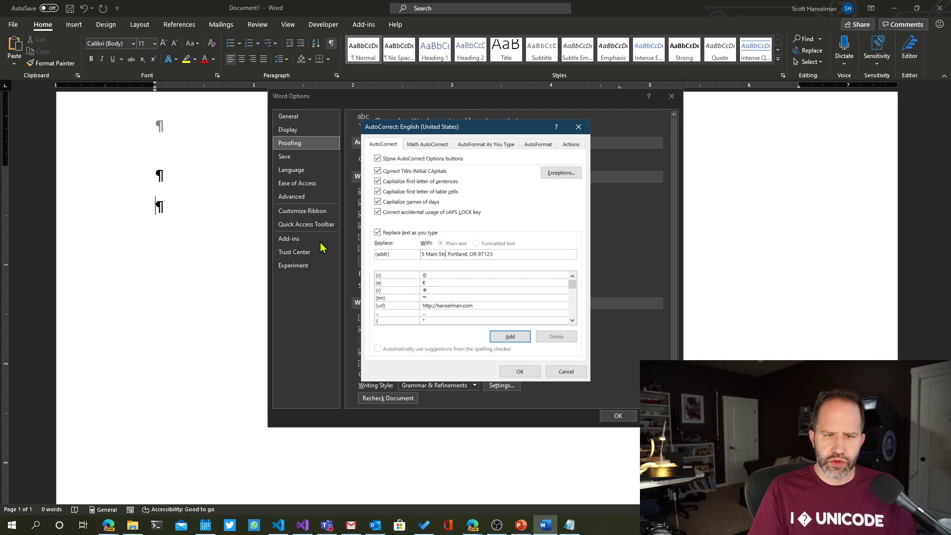
left_click(519, 339)
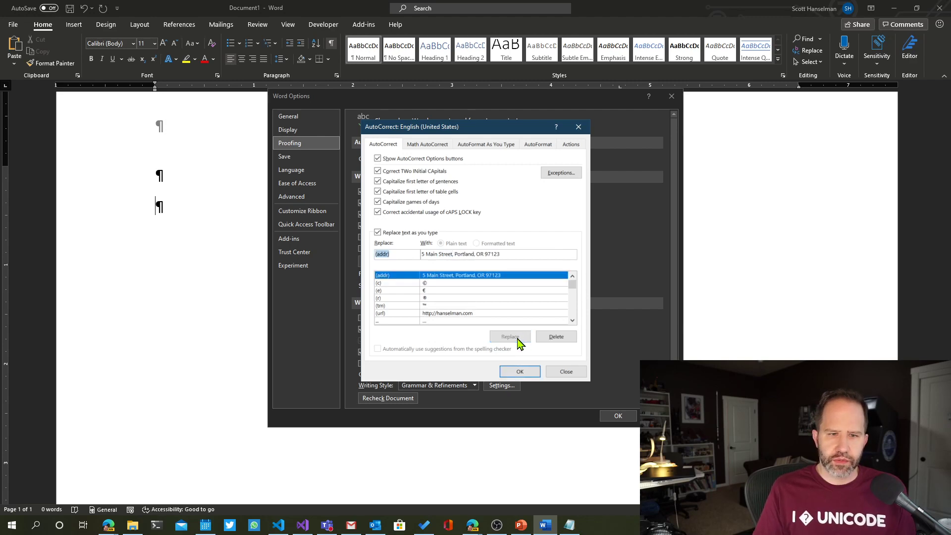
left_click(520, 372)
left_click(611, 417)
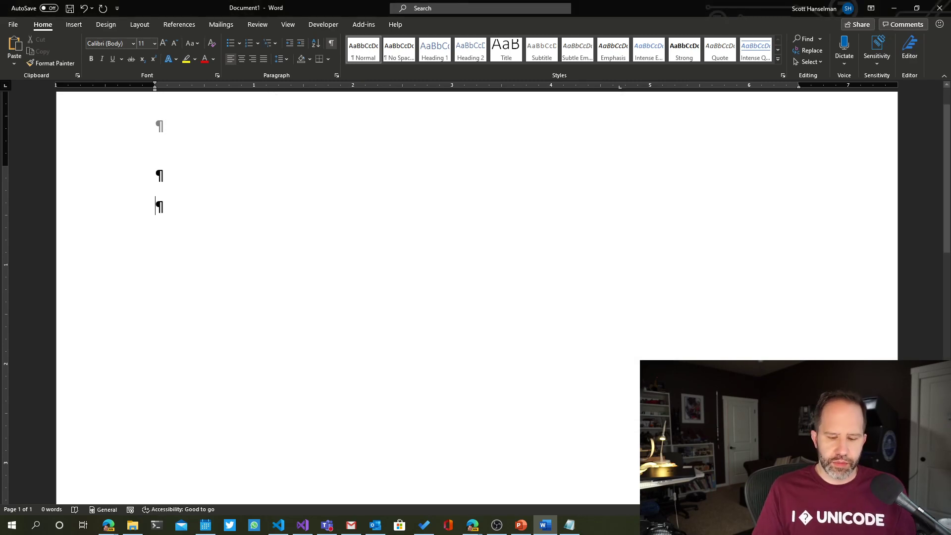
Type (addr) to test the expansion, then delete the test address line.
type("(addr)")
key("Tab")
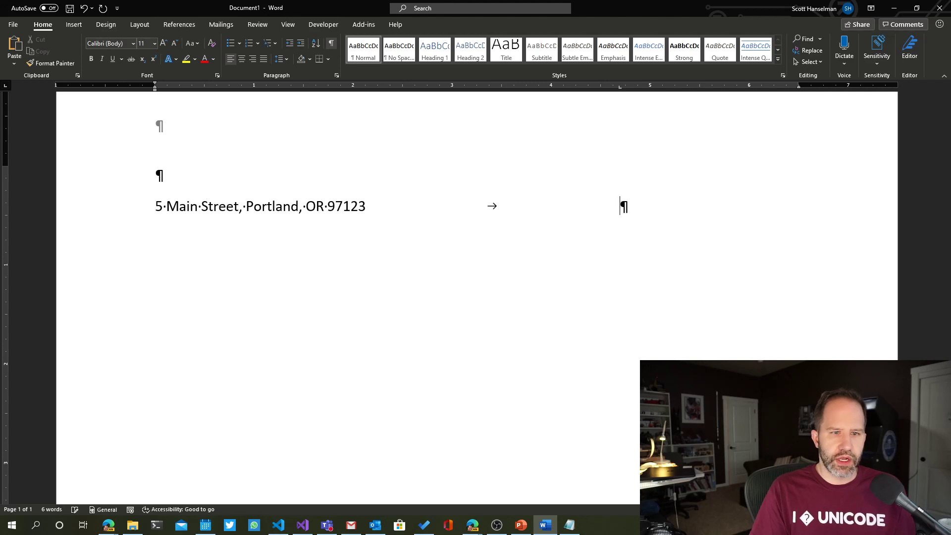
key("BackSpace")
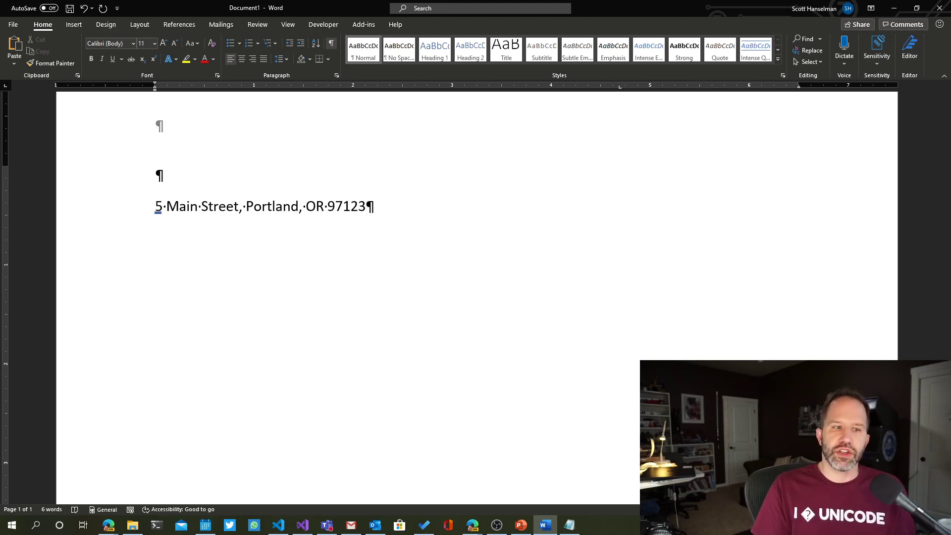
key("shift+Home")
key("BackSpace")
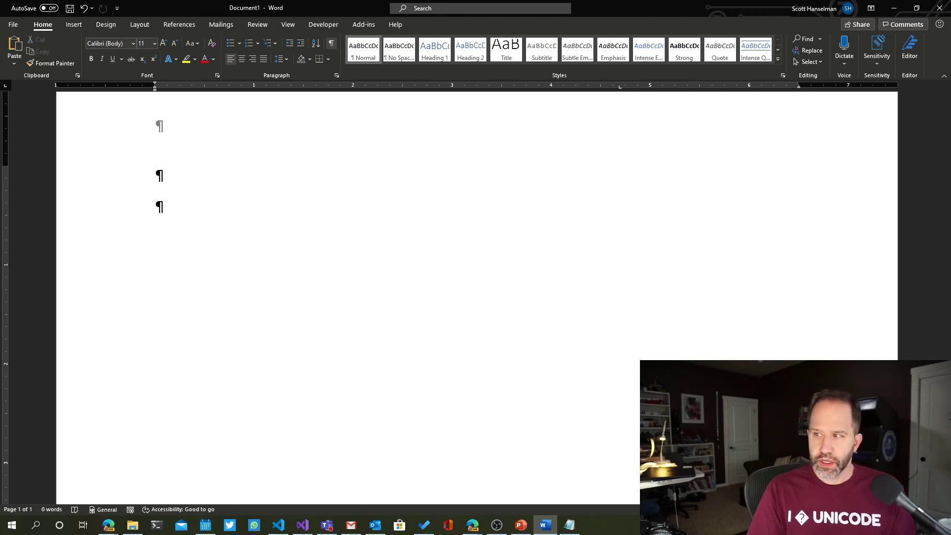
key("ctrl+z")
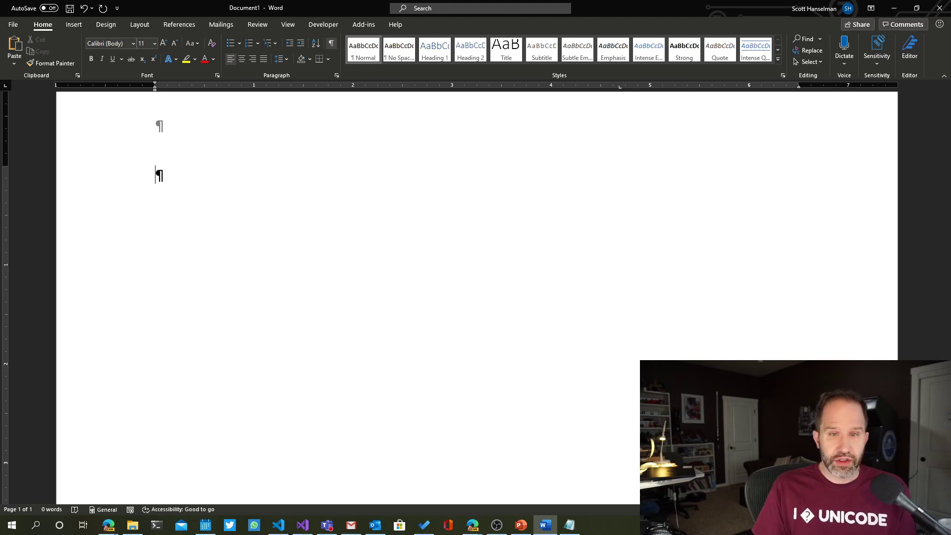
Dictate a 61-word paragraph about enunciating clearly, then turn off formatting marks.
left_click(844, 65)
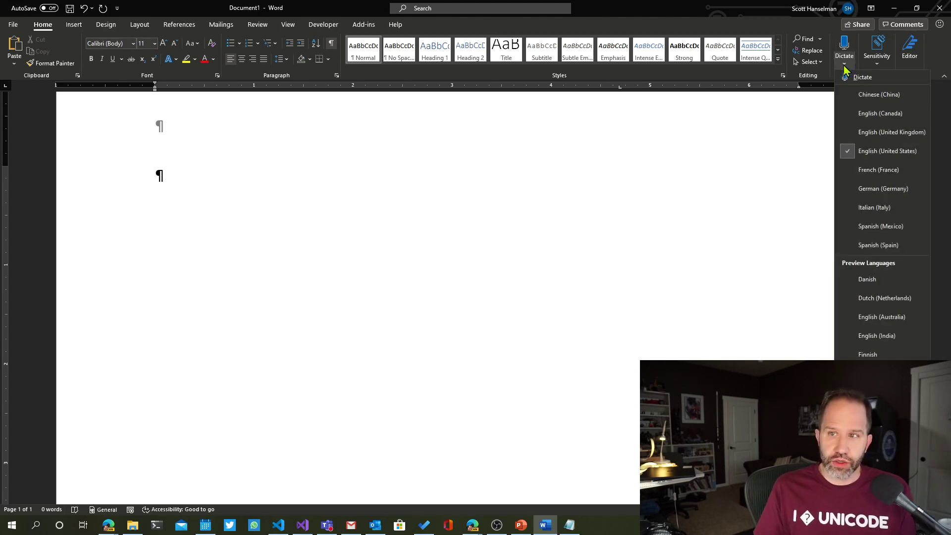
left_click(773, 144)
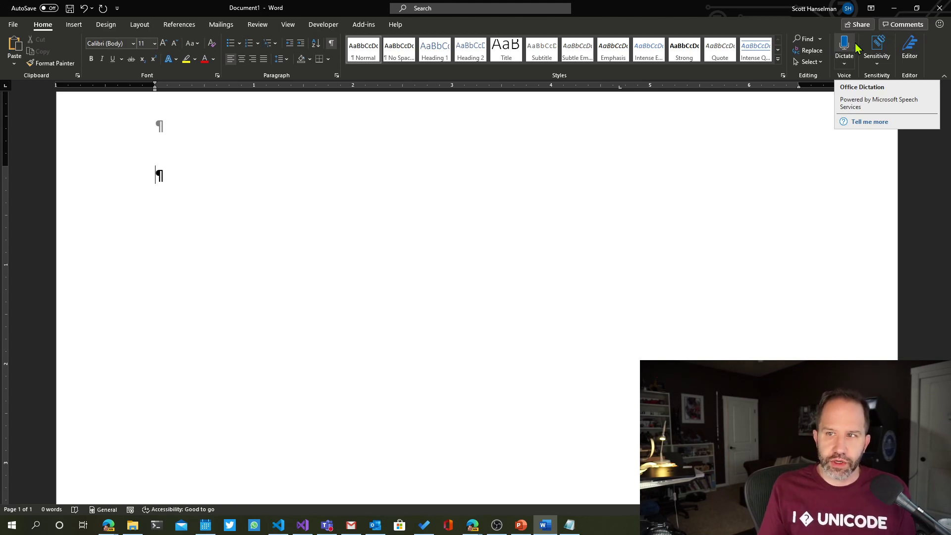
left_click(848, 45)
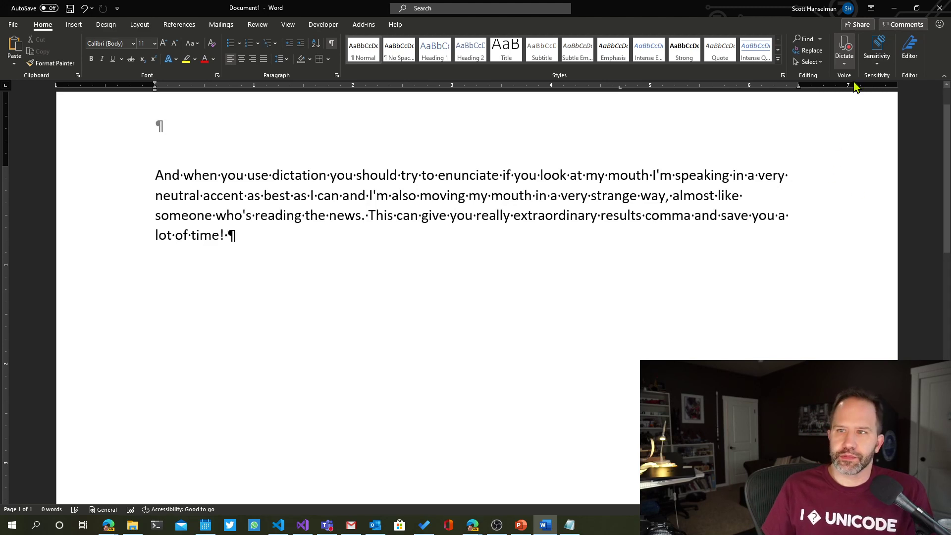
left_click(845, 46)
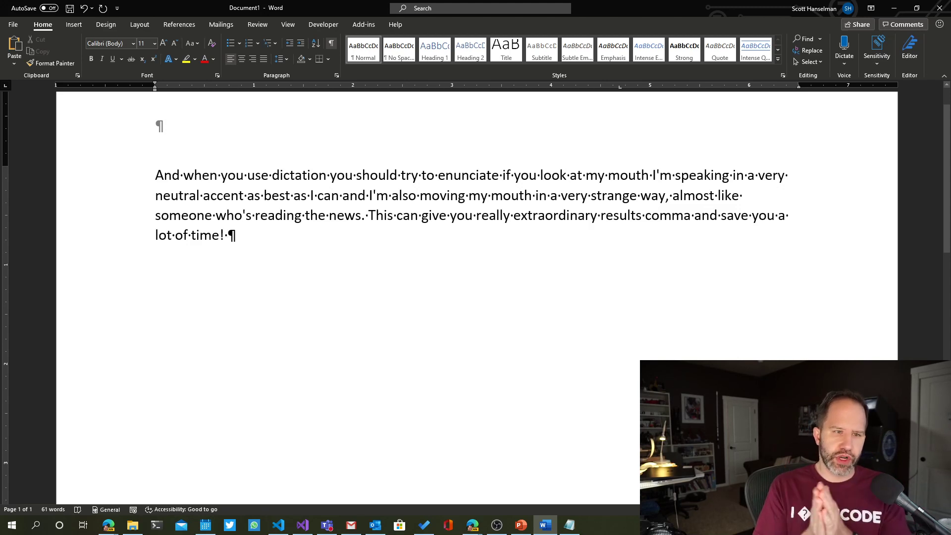
left_click(331, 44)
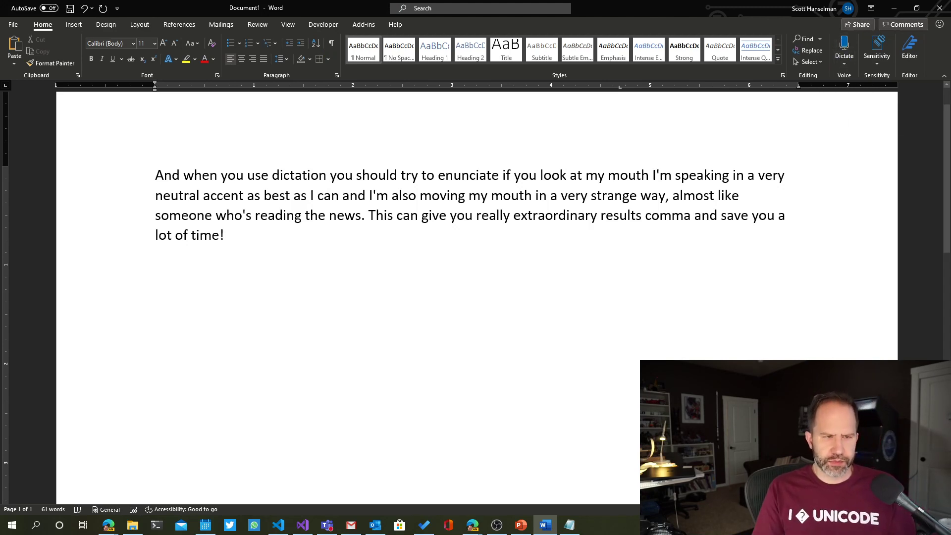
Delete the dictated paragraph and generate sample text with =rand(10,4).
key("ctrl+a")
key("Delete")
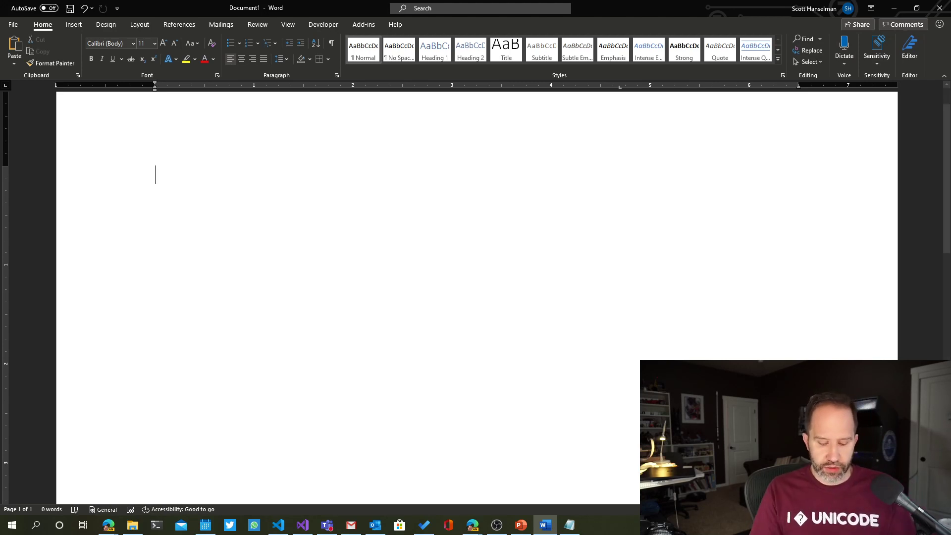
type("=rand(10")
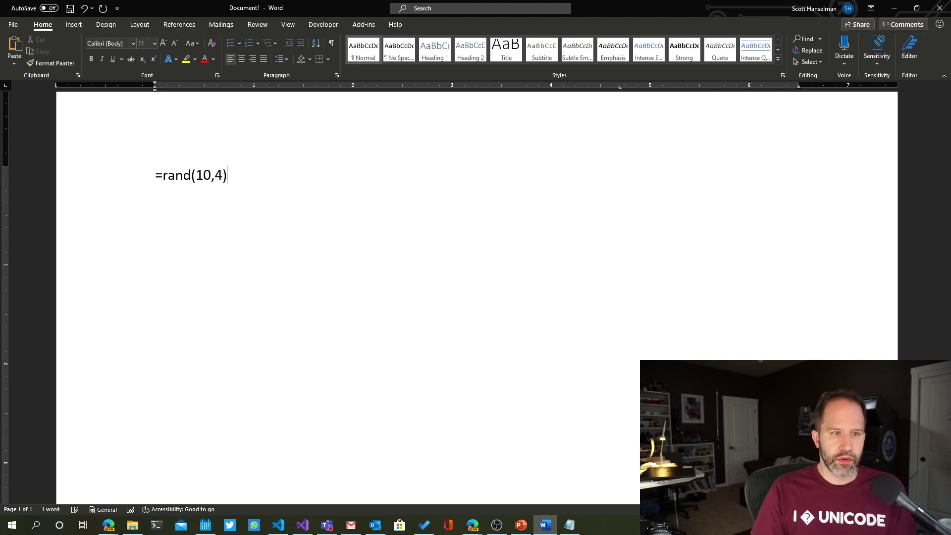
type(",4)")
key("Return")
At the top, select the word Video and then the whole first paragraph.
key("ctrl+Home")
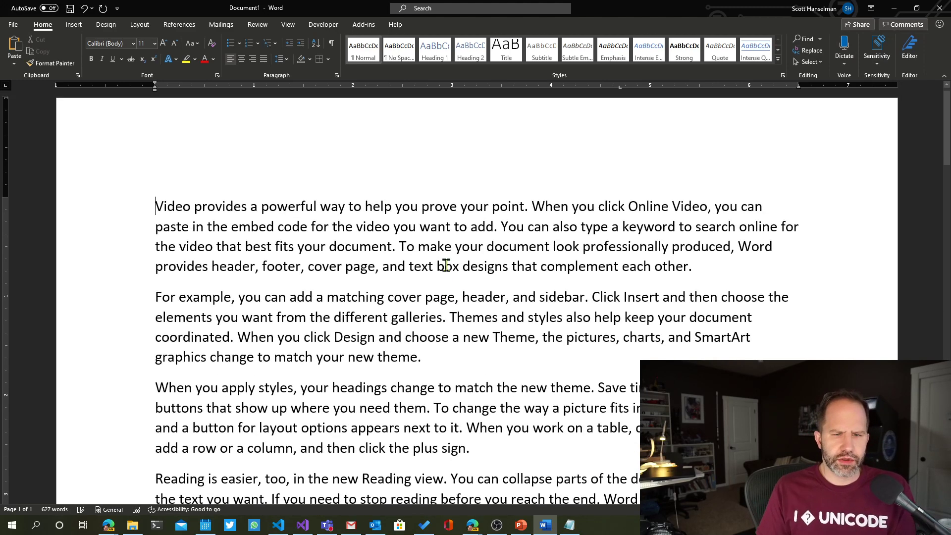
double_click(365, 225)
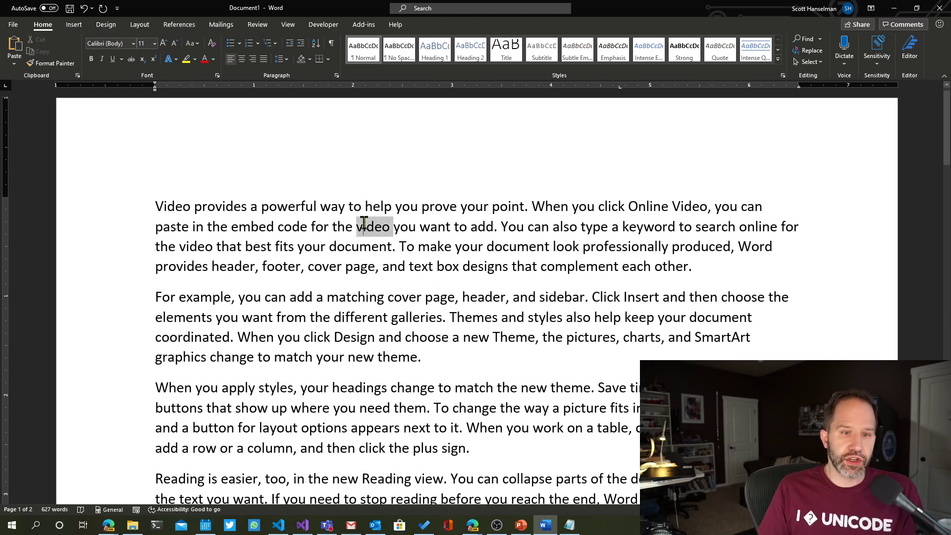
triple_click(372, 232)
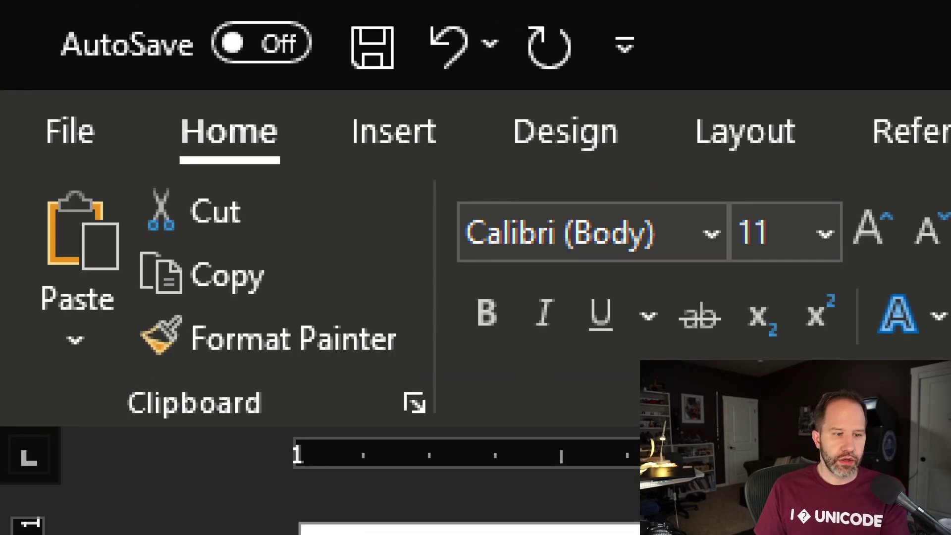
mouse_move(426, 374)
left_mouse_down()
mouse_move(453, 512)
mouse_move(432, 446)
mouse_move(154, 411)
mouse_move(527, 473)
mouse_move(339, 347)
mouse_move(379, 531)
left_mouse_up()
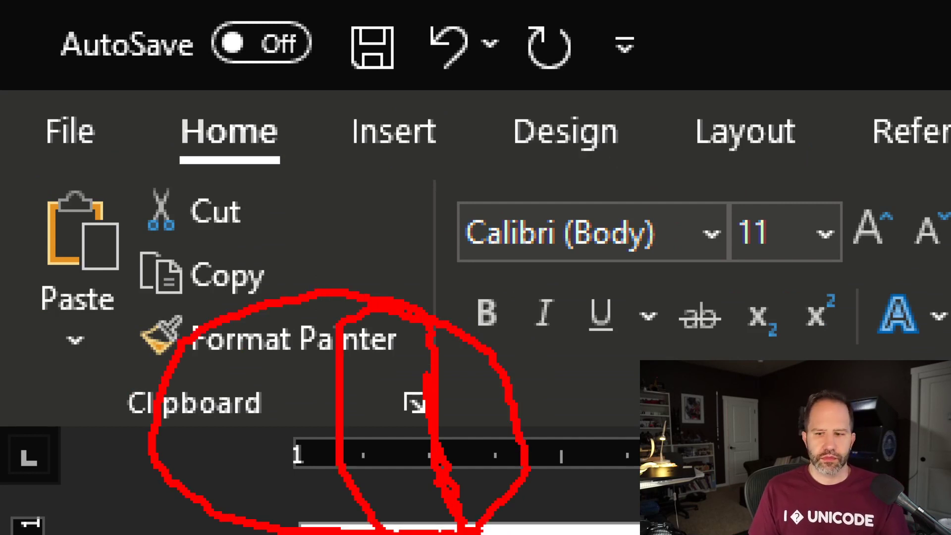
key("Escape")
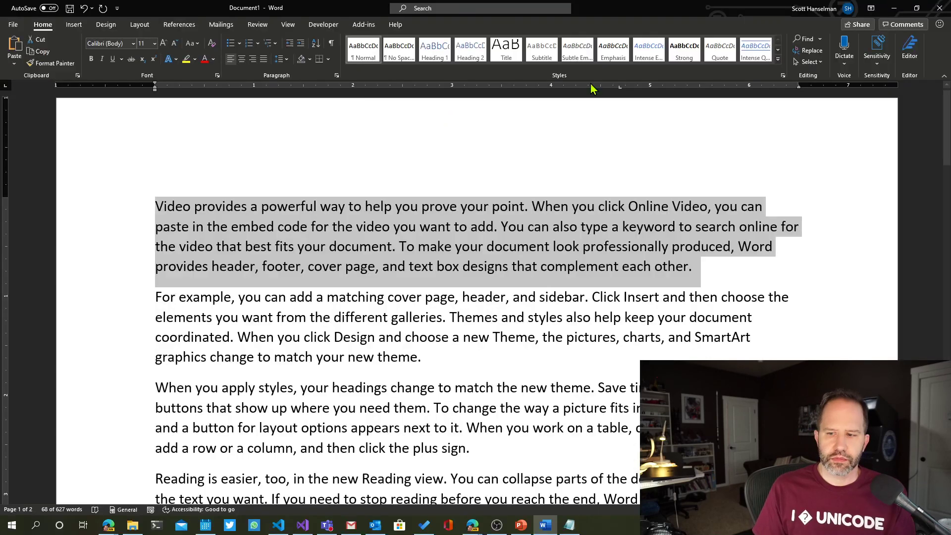
With the Clipboard pane open, copy the second paragraph and the word Reading.
left_click(424, 334)
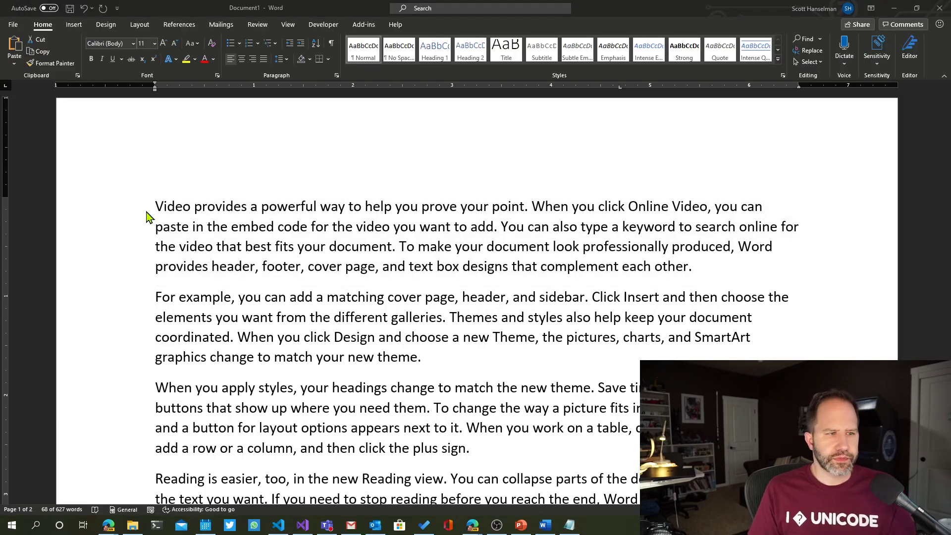
left_click(77, 75)
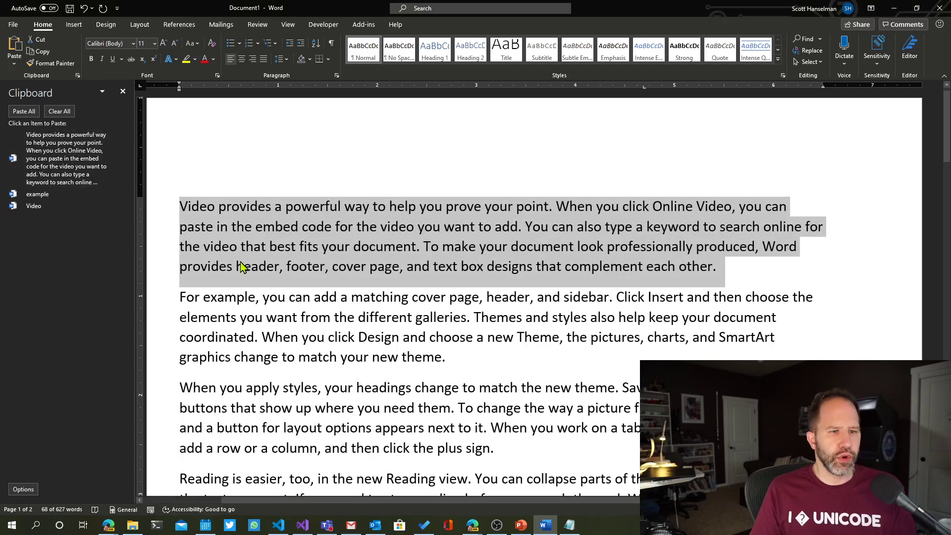
left_click(276, 300)
triple_click(281, 307)
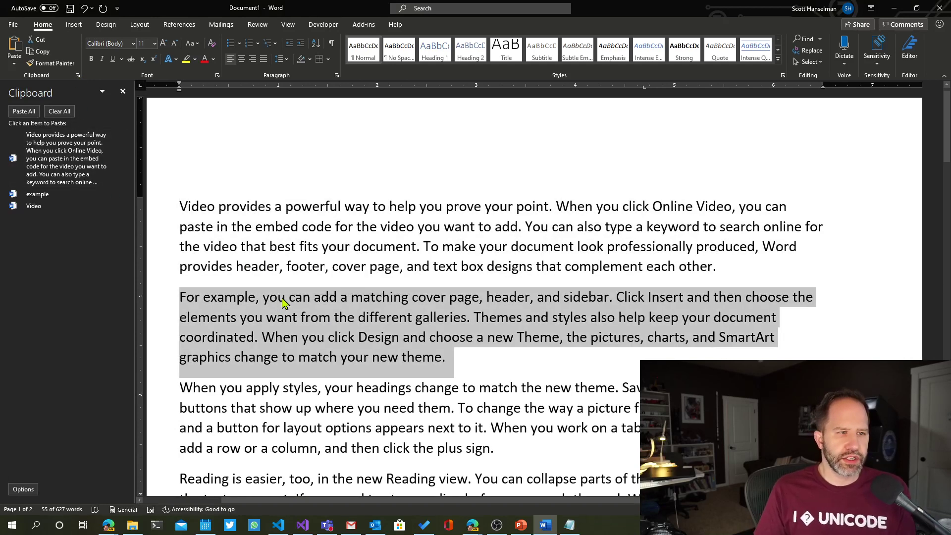
key("ctrl+c")
scroll(281, 298, "down", 3)
left_click(365, 281)
double_click(399, 282)
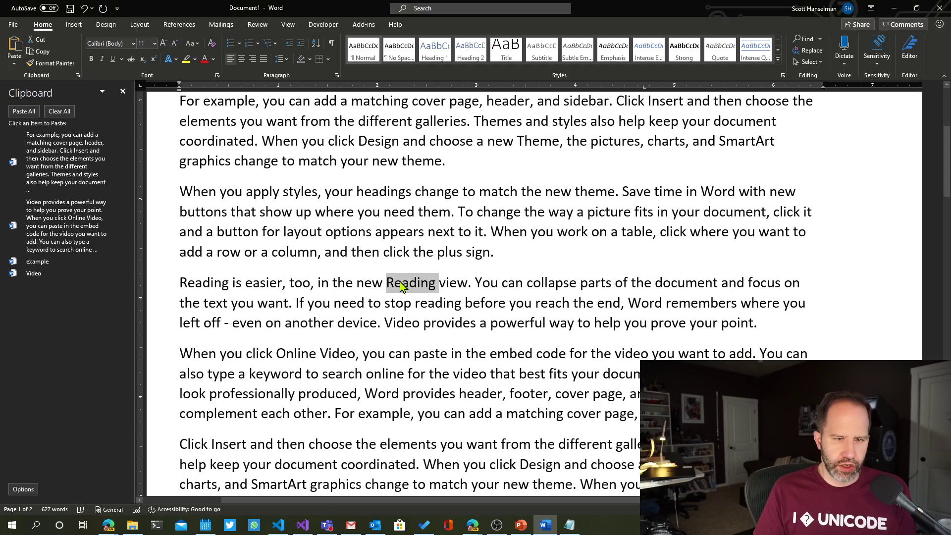
key("ctrl+c")
Undo a replacement attempt and copy the word 'search' to the clipboard.
double_click(441, 373)
key("ctrl+z")
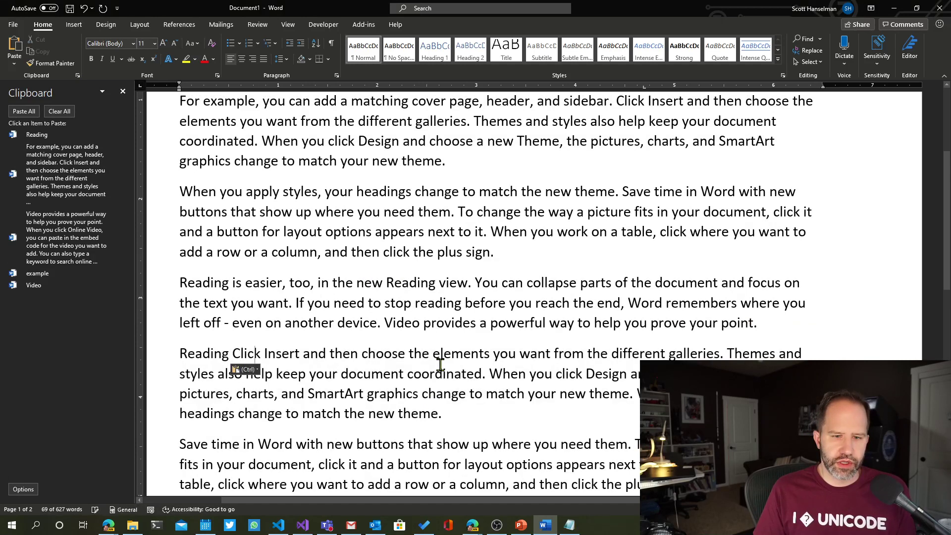
scroll(439, 367, "down", 4)
left_click(399, 383)
double_click(399, 383)
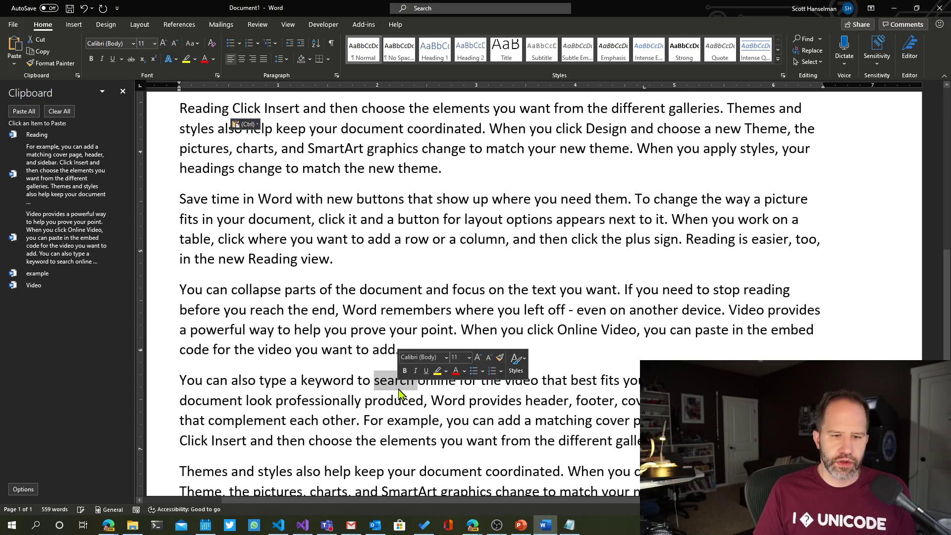
key("ctrl+c")
left_click(425, 310)
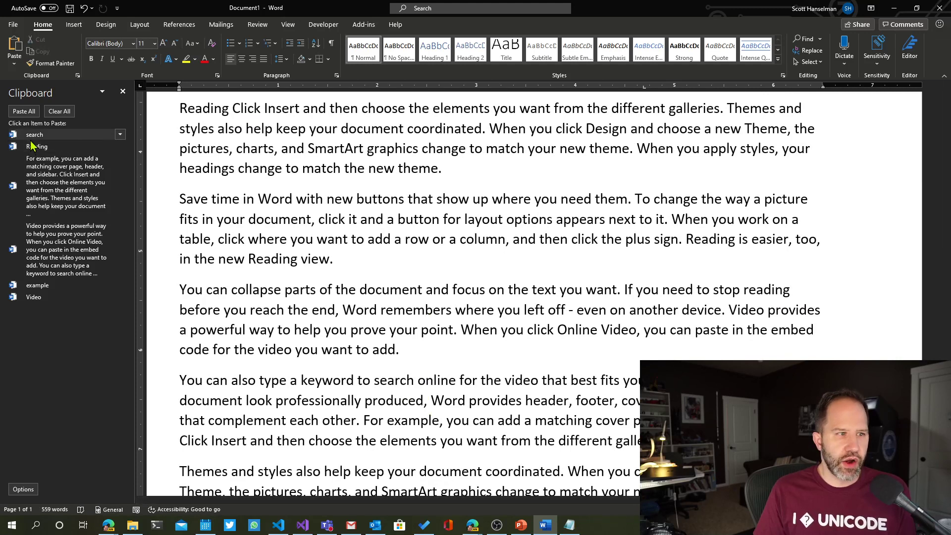
Paste the stored Video passage after 'Reading view.', then select all and delete everything.
left_click(352, 269)
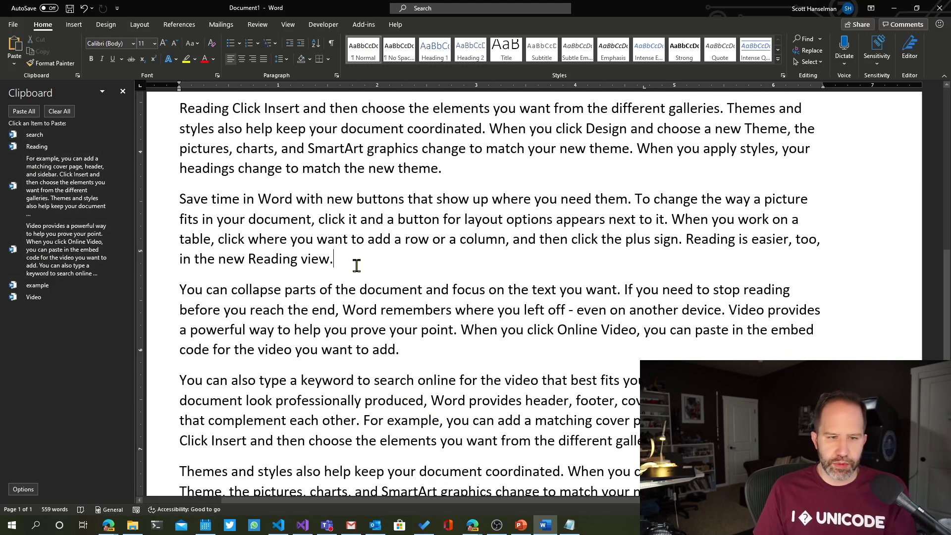
key("Return")
key("Return")
key("Return")
key("Return")
key("Return")
key("Return")
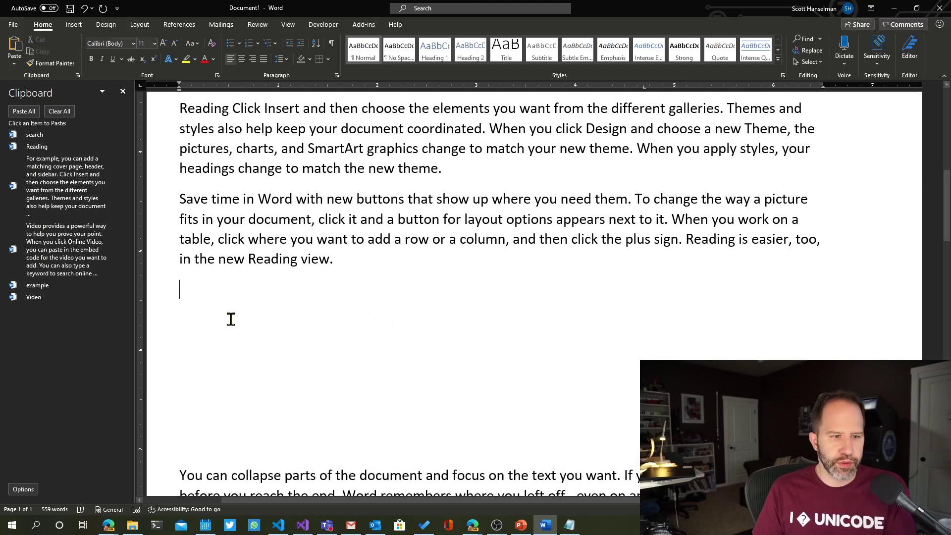
left_click(230, 320)
left_click(68, 241)
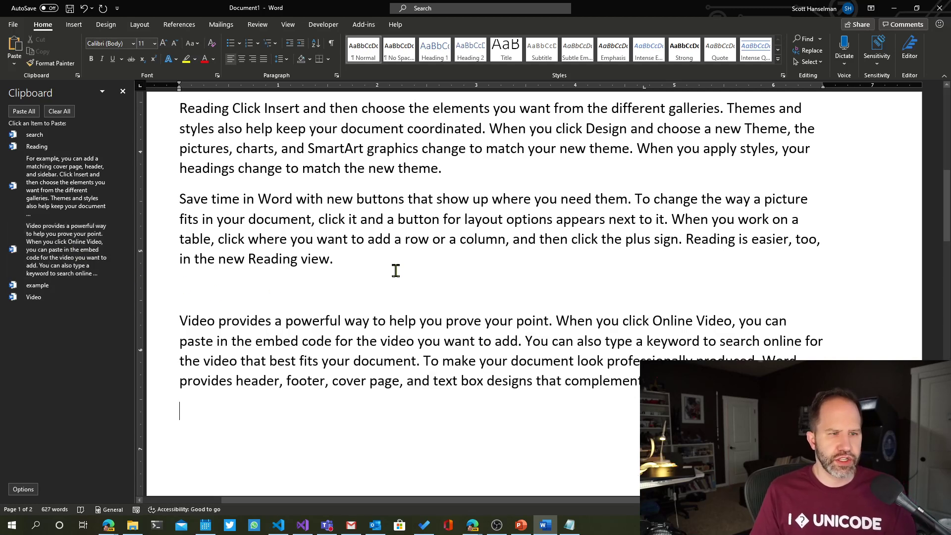
scroll(396, 270, "down", 3)
key("ctrl+a")
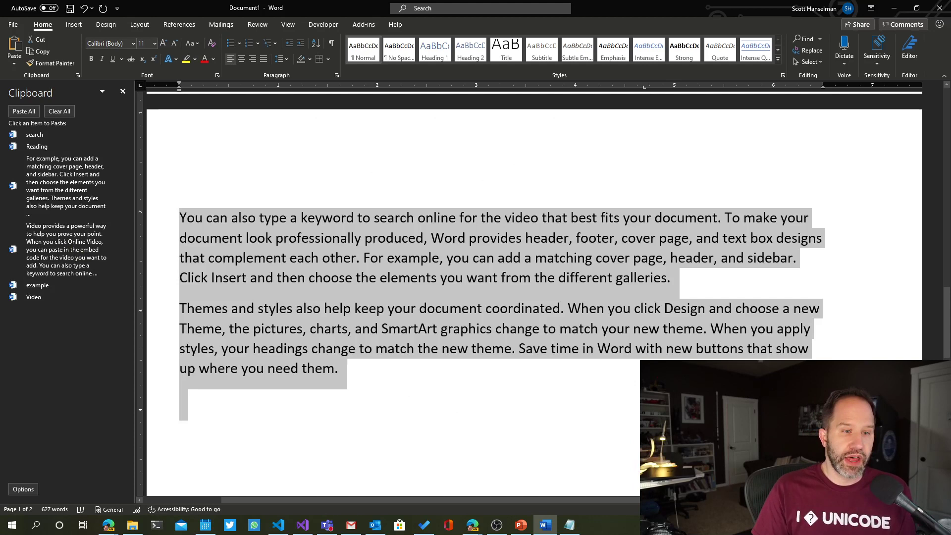
key("Delete")
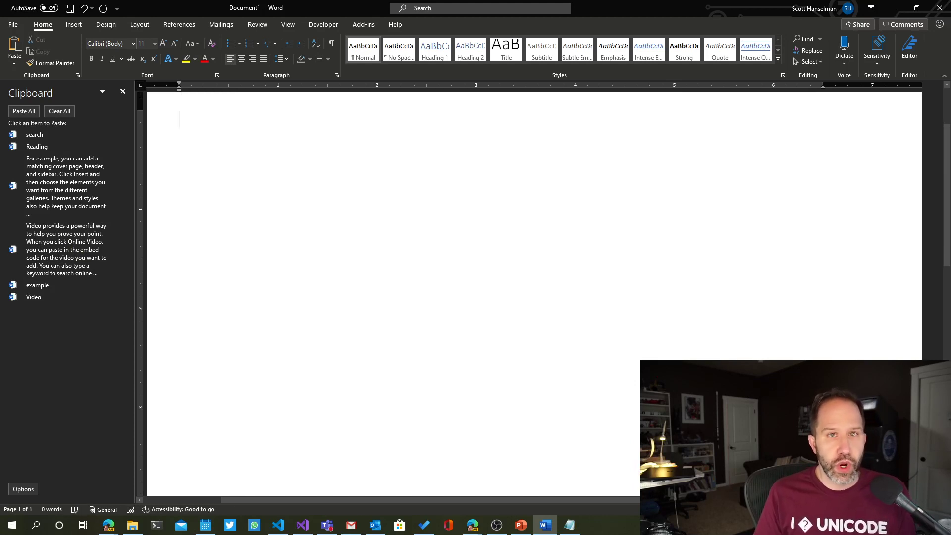
Close the Office Clipboard, check Win+V history, and search Windows for 'clipboard'.
left_click(123, 91)
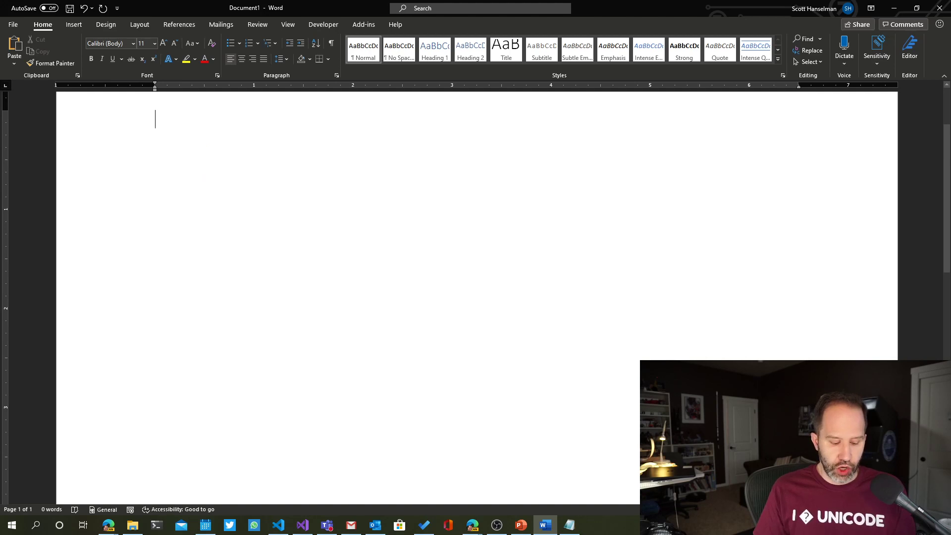
key("super+v")
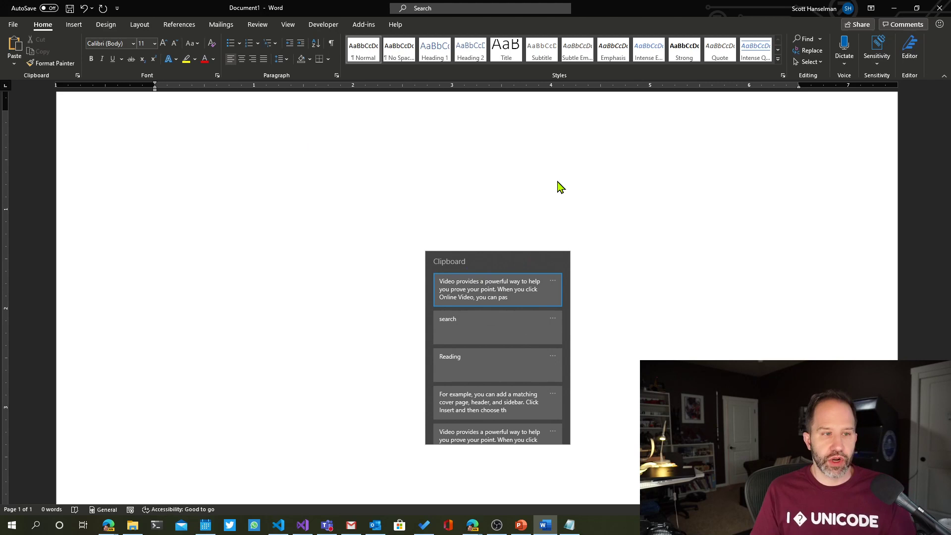
key("Escape")
key("super")
type("c")
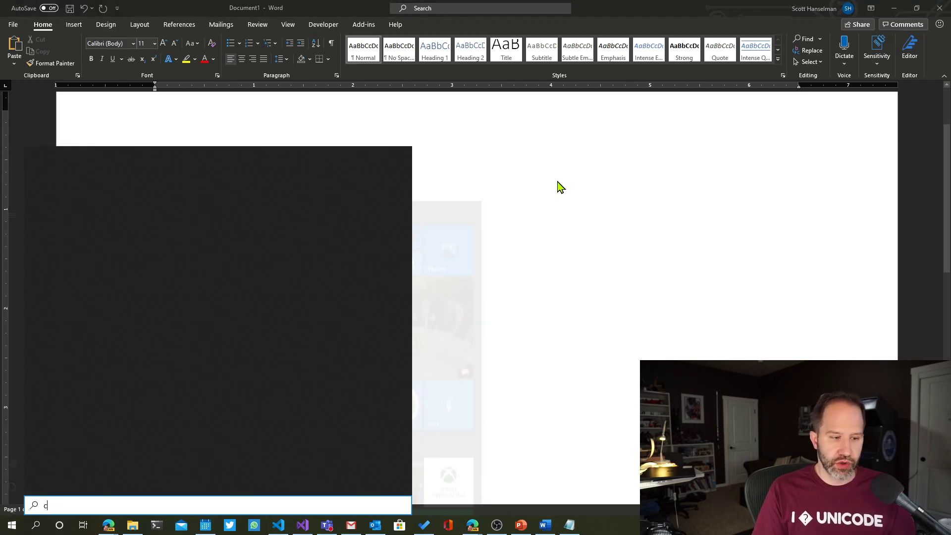
type("lipboard")
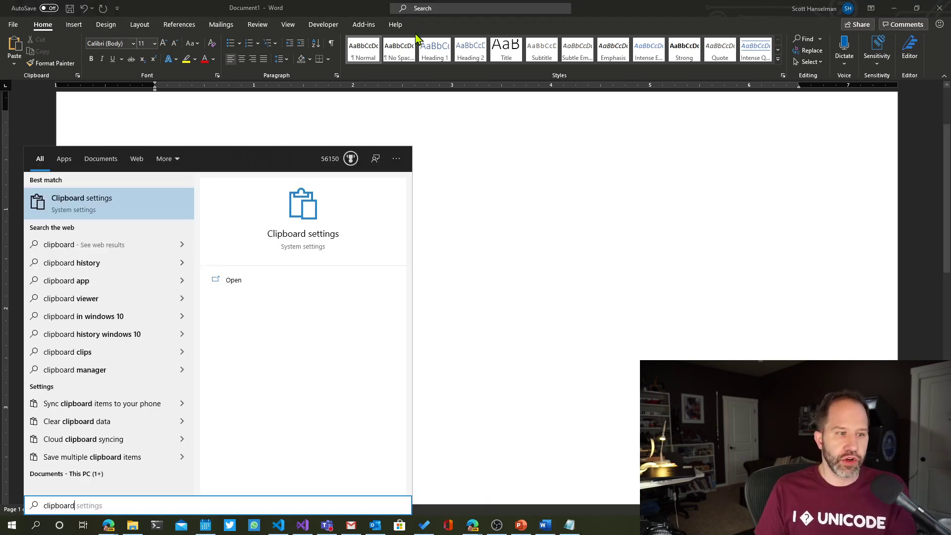
Review Clipboard settings showing history and sync both on, then close Settings.
left_click(79, 213)
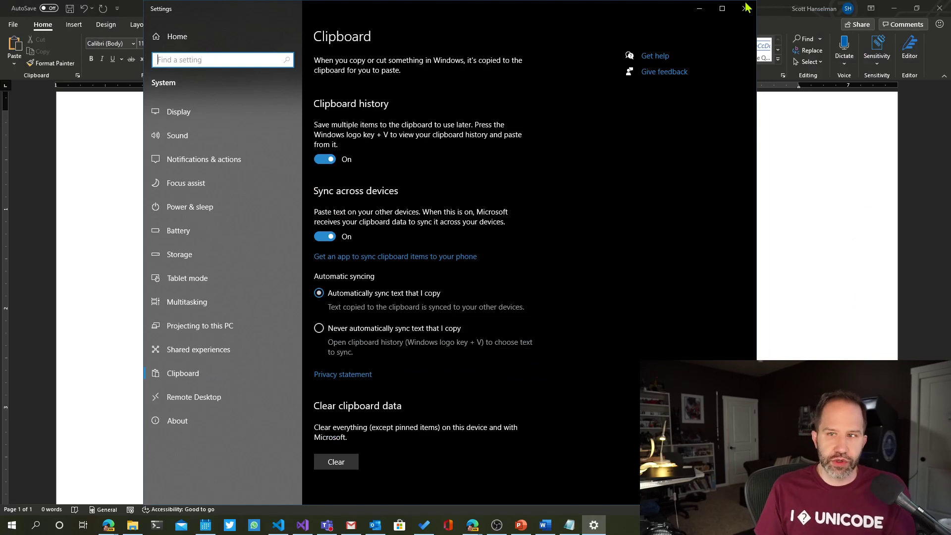
left_click(581, 6)
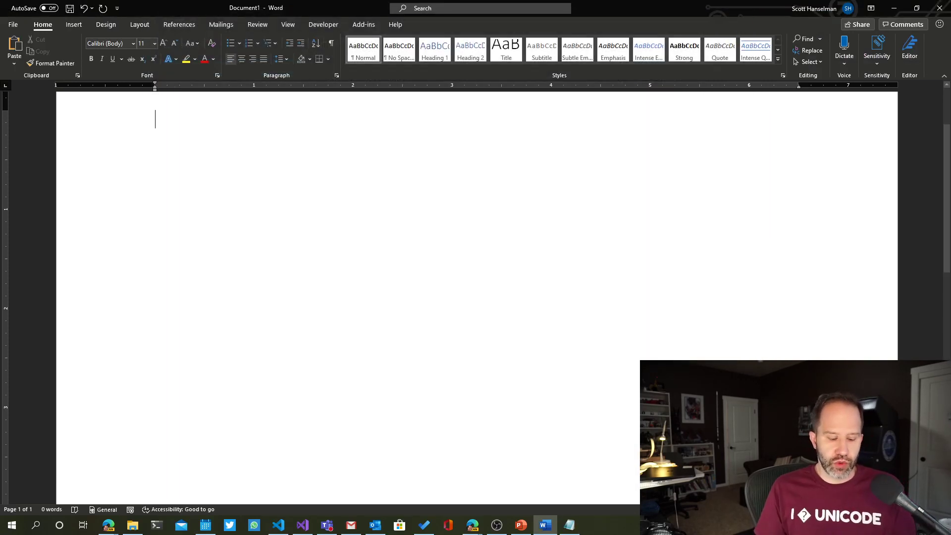
Dismiss Win+V history, reopen the Office Clipboard pane, and view its display Options.
key("super+v")
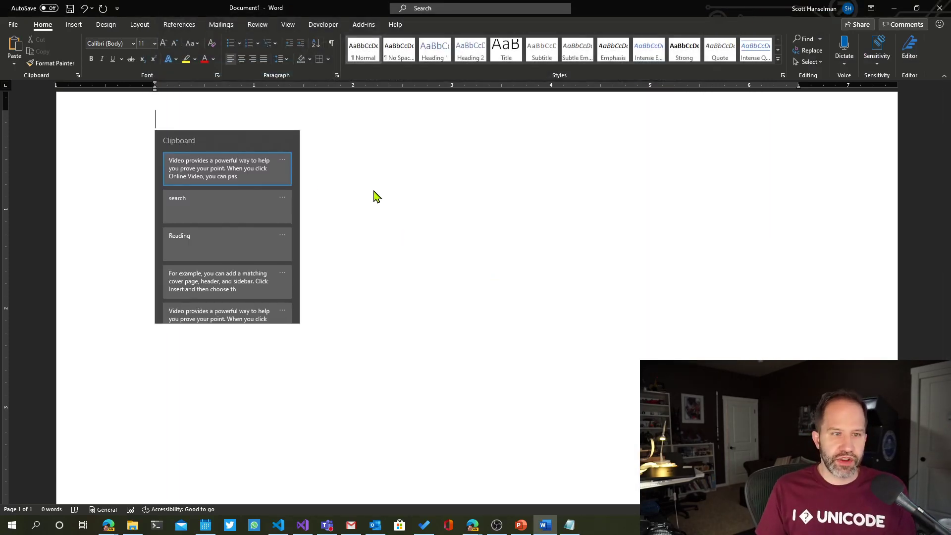
key("Escape")
left_click(78, 75)
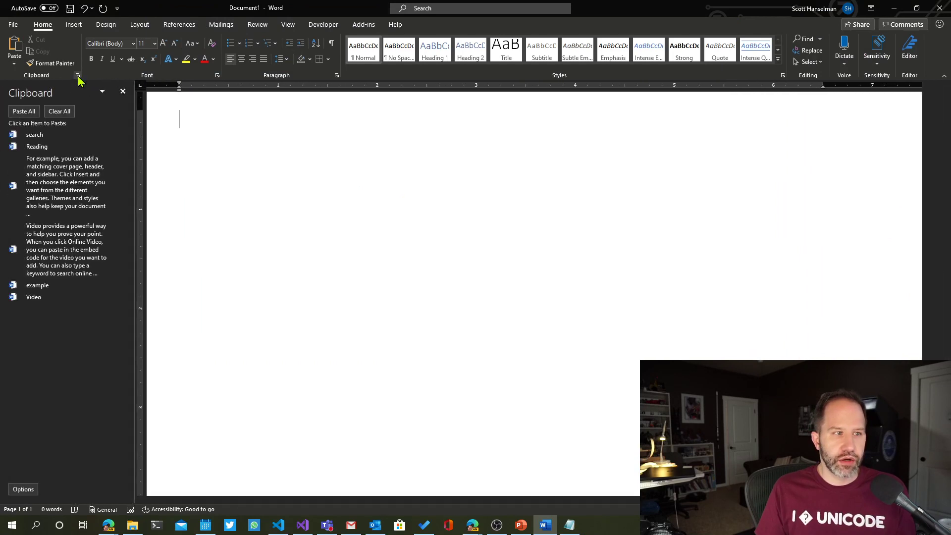
left_click(33, 490)
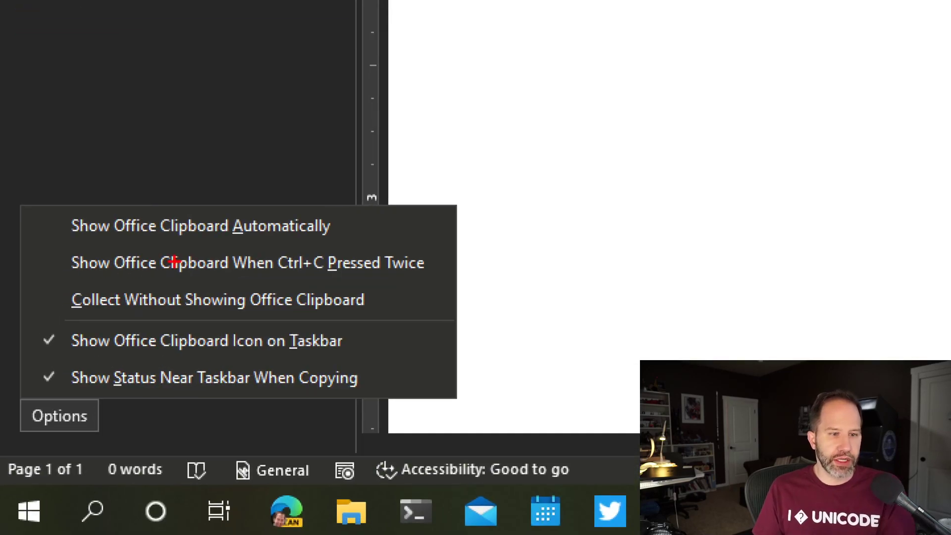
left_click_drag(242, 283, 363, 283)
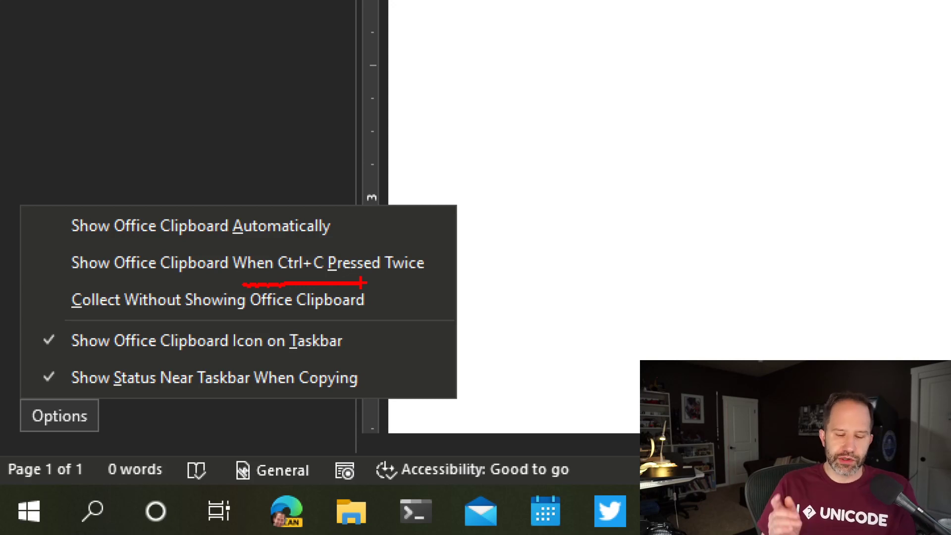
key("Escape")
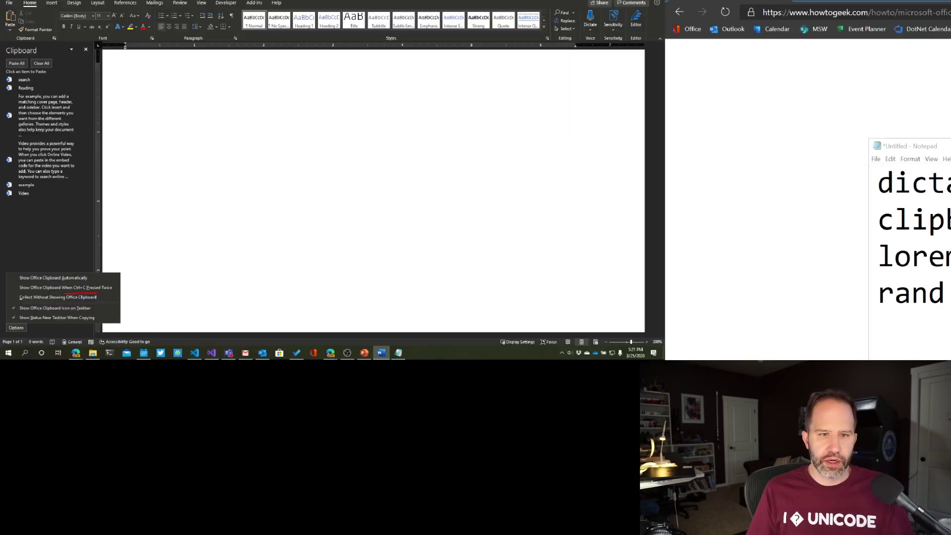
Close the Clipboard pane and generate a one-sentence sample with =rand(1,1).
left_click(122, 92)
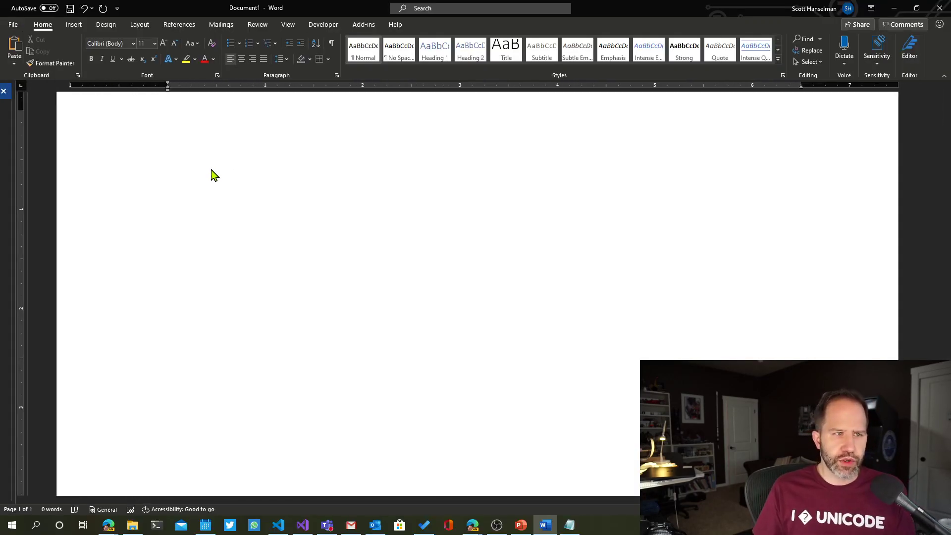
type("=ran")
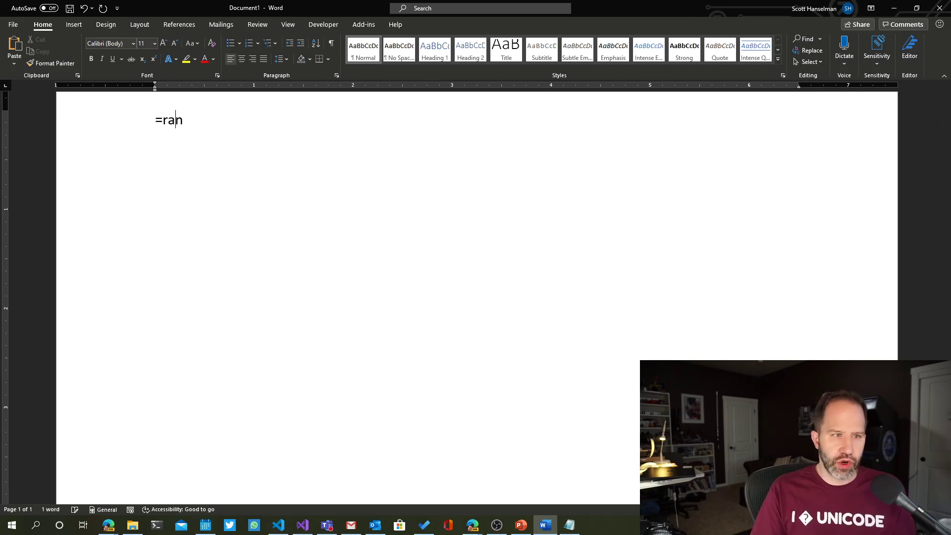
type("d(1,)(")
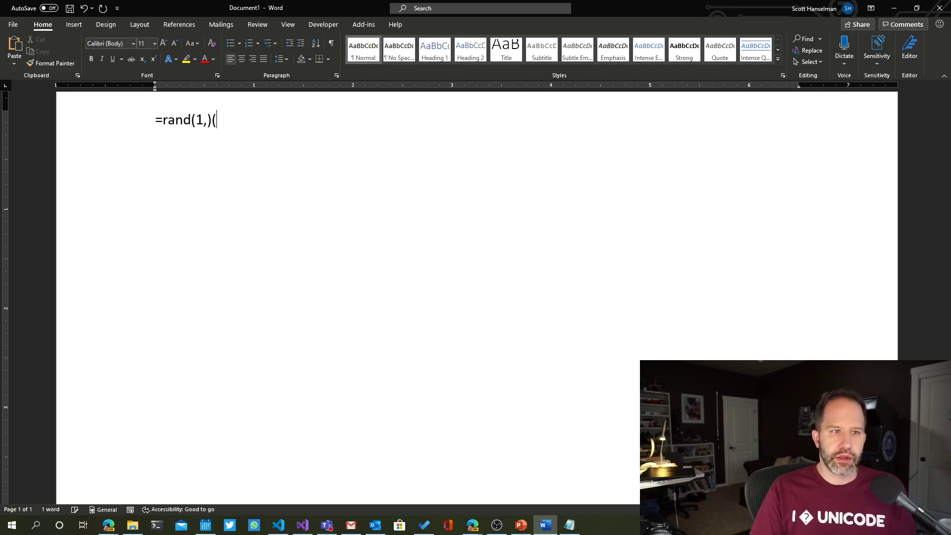
key("Return")
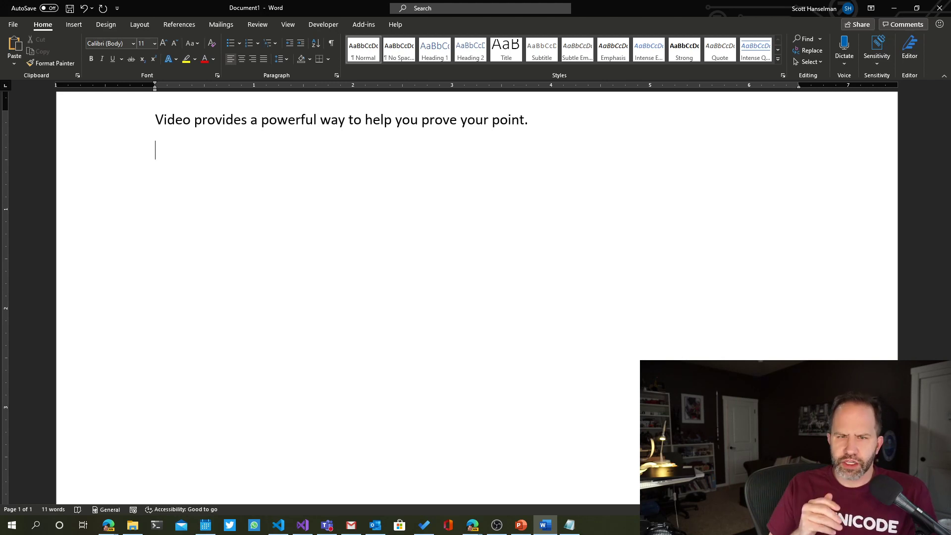
Delete the sample sentence and type the couple's names as the first line.
key("ctrl+a")
key("Delete")
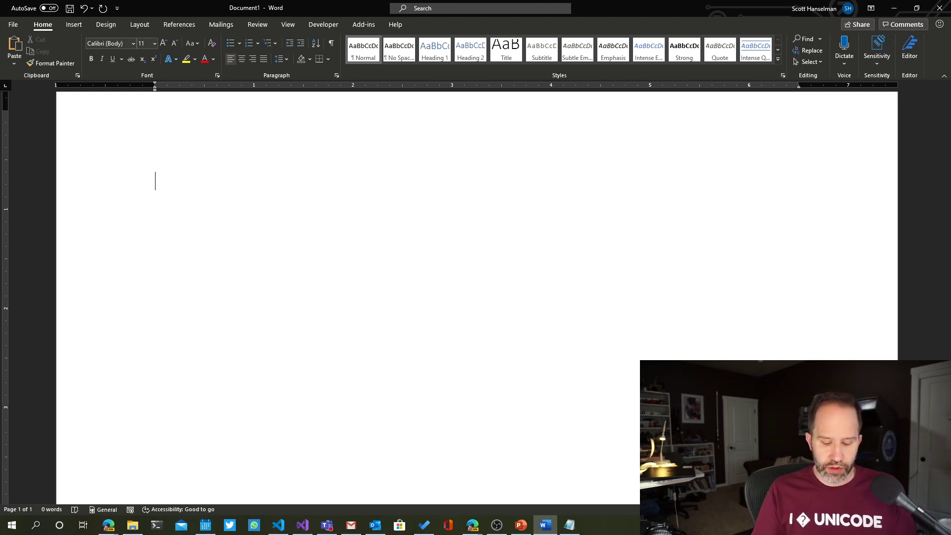
type("Scott ")
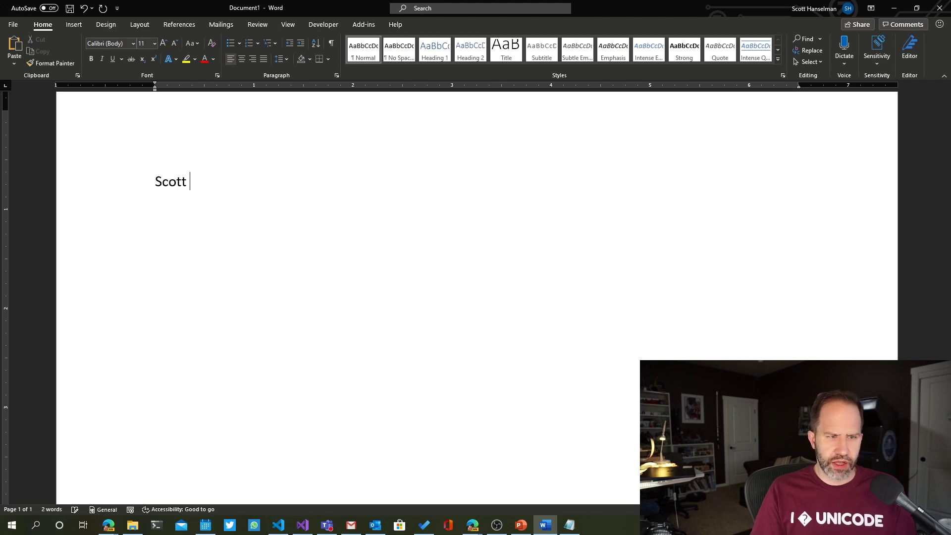
type("and Mo Hanselman")
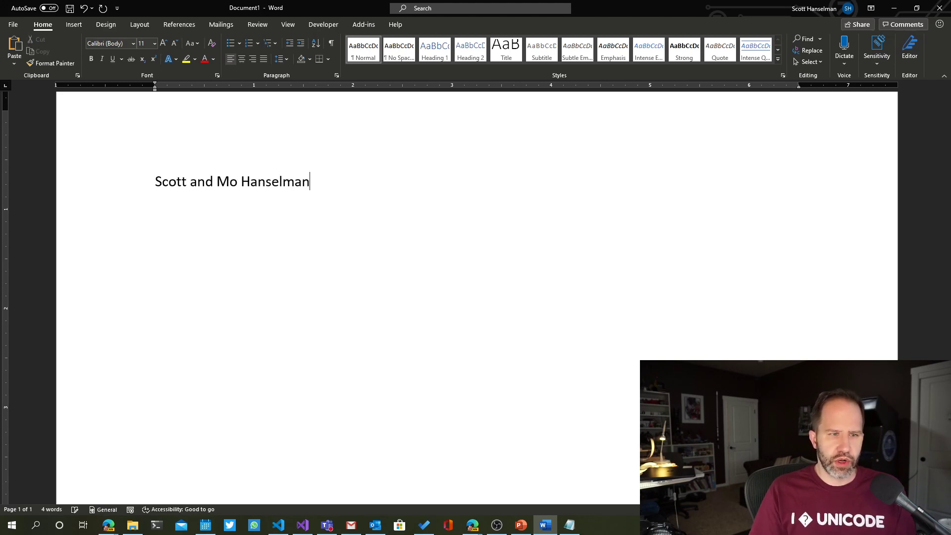
Add 'Welcome you to their wedding' below the names and center both lines.
key("Return")
type("Welcome you to th")
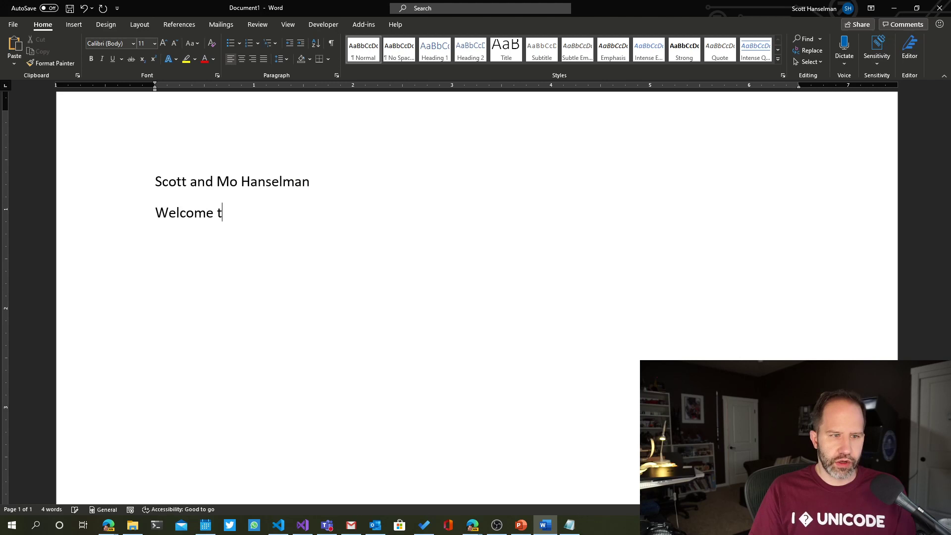
type("eir wedding")
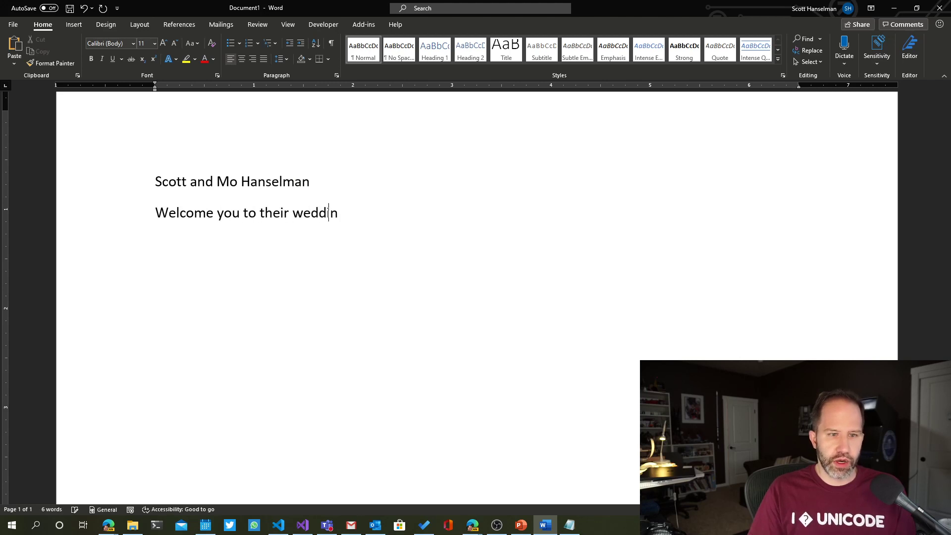
key("ctrl+a")
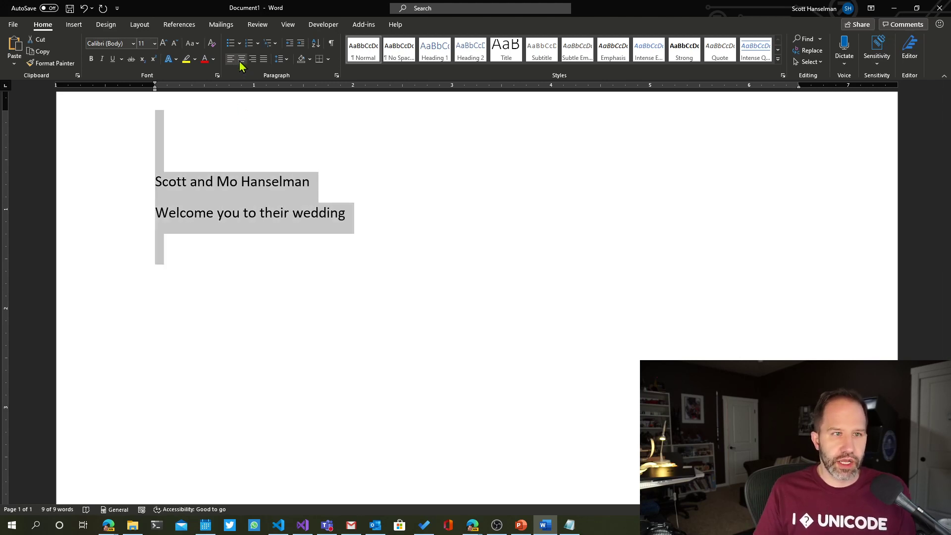
left_click(242, 60)
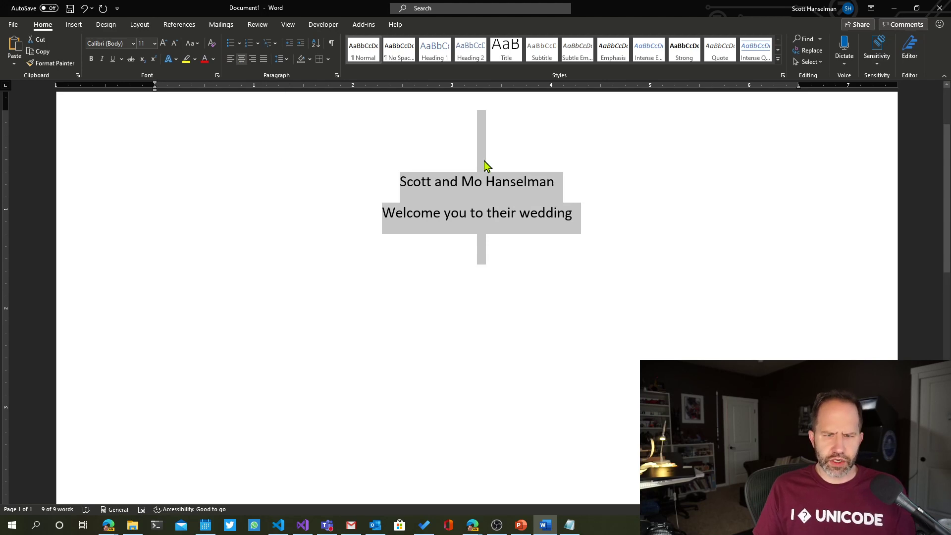
Select both invitation lines and set them in the Gabriola font.
left_click(374, 184)
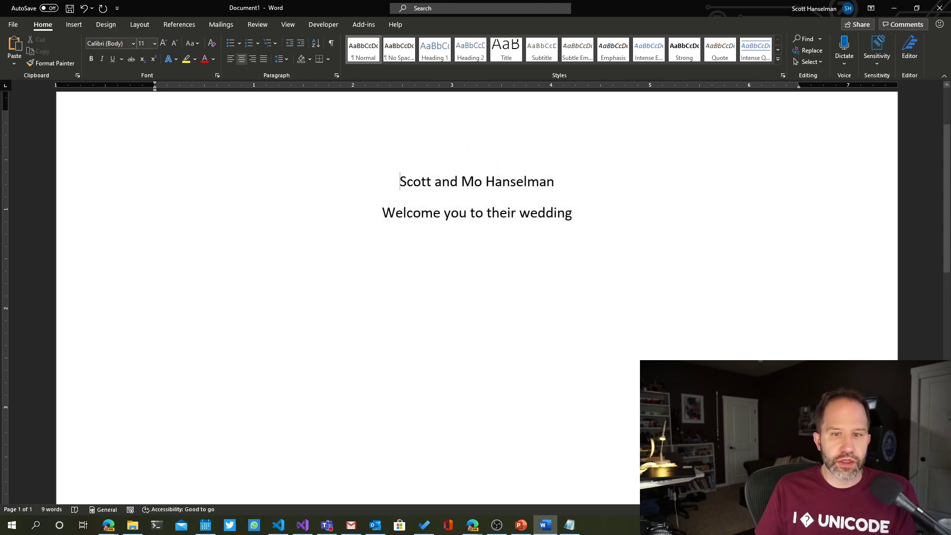
left_click(607, 222, "shift")
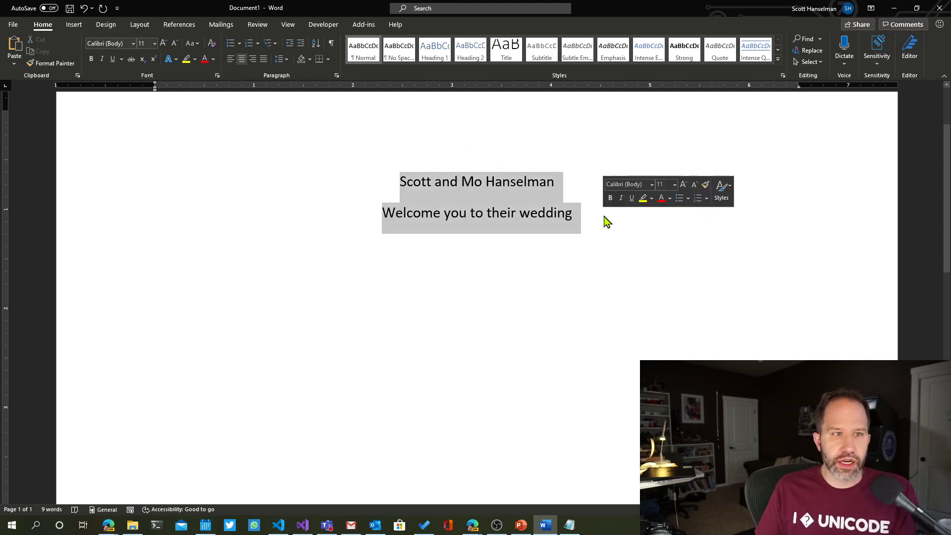
left_click(133, 44)
scroll(169, 302, "down", 15)
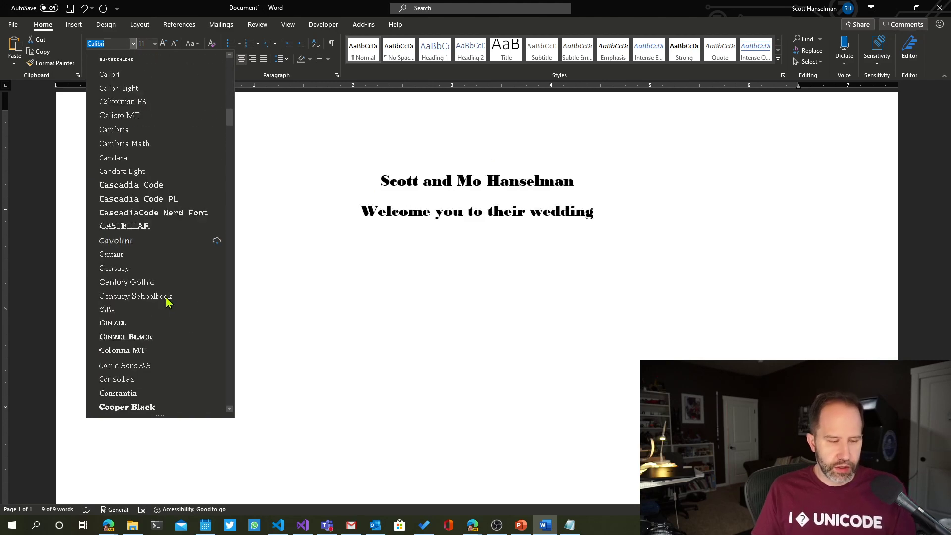
scroll(167, 301, "down", 20)
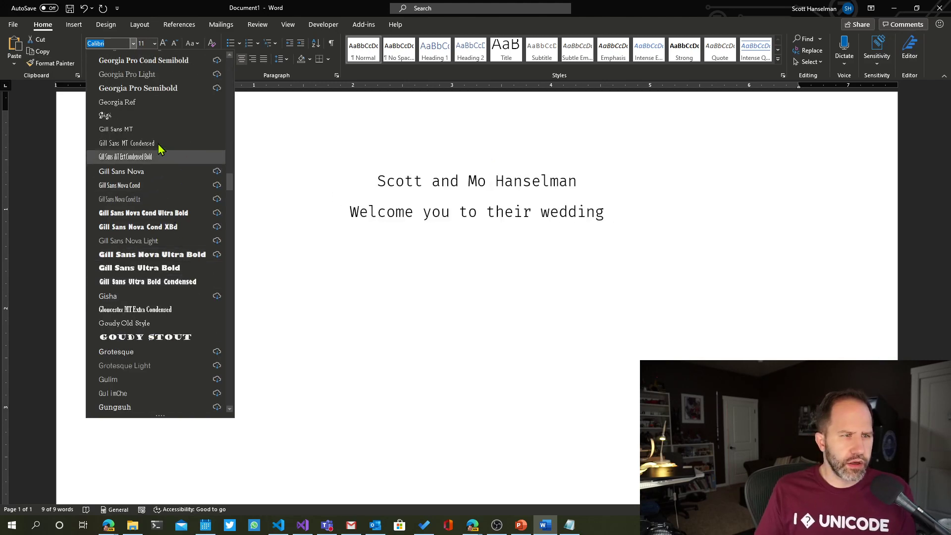
scroll(149, 232, "up", 5)
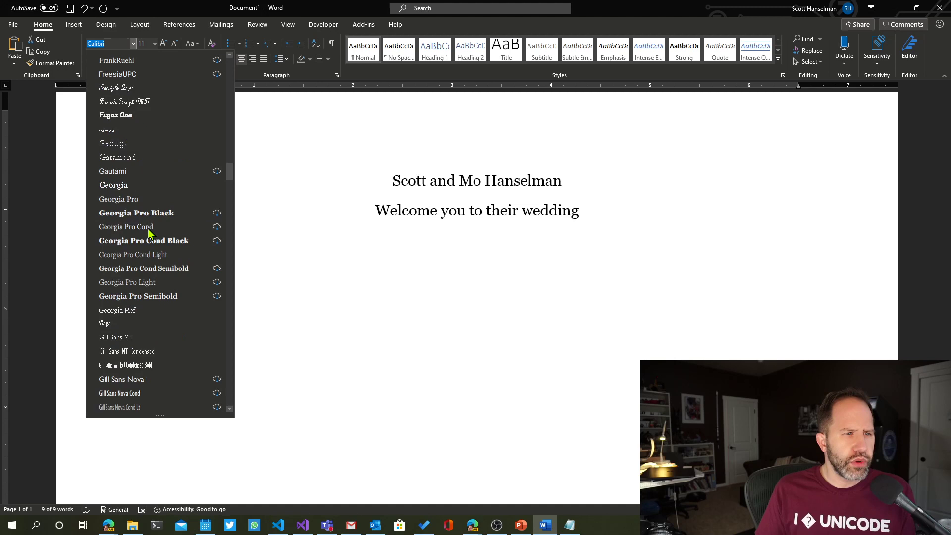
left_click(155, 132)
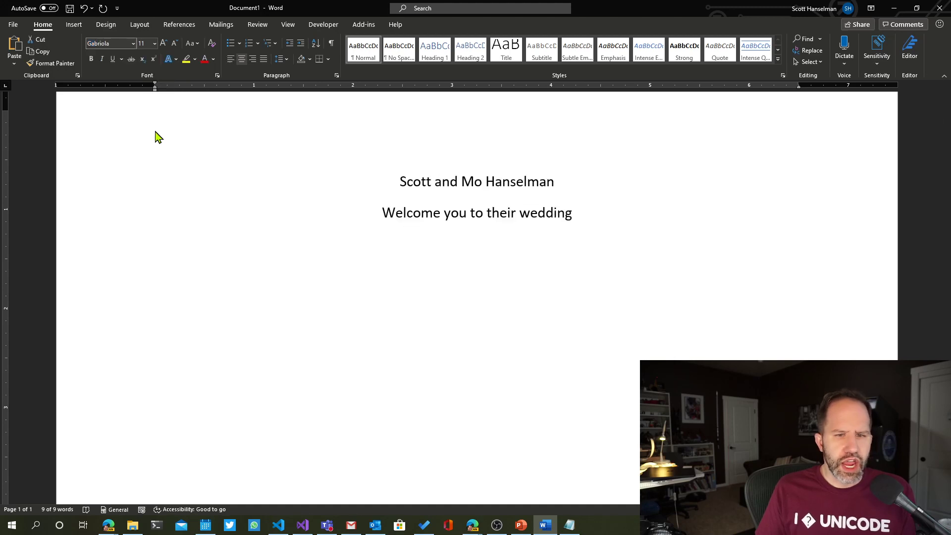
Grow the invitation text to 28 pt and reselect both lines.
left_click(163, 44)
left_click(164, 44)
left_click(164, 44)
left_click(164, 43)
left_click(164, 43)
left_click(163, 43)
left_click(164, 43)
left_click(163, 44)
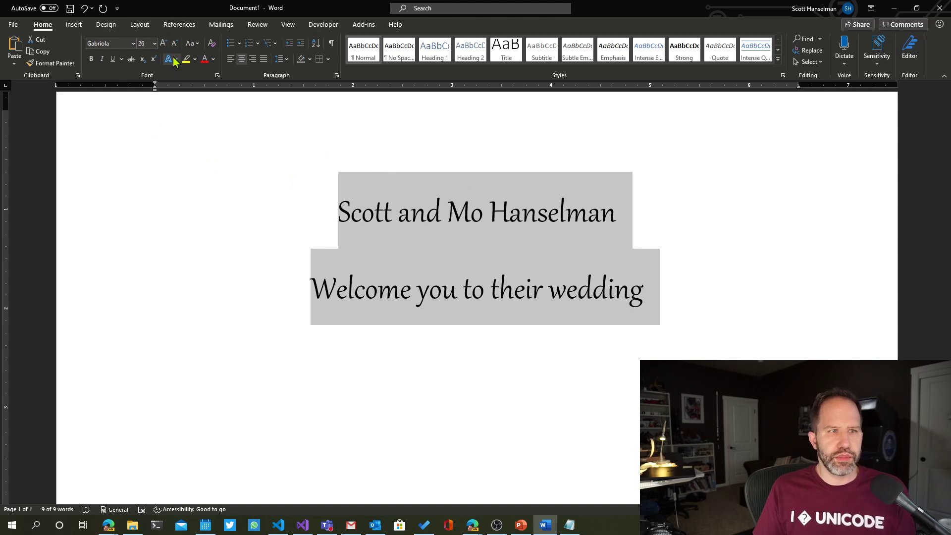
left_click(164, 44)
left_click(397, 170)
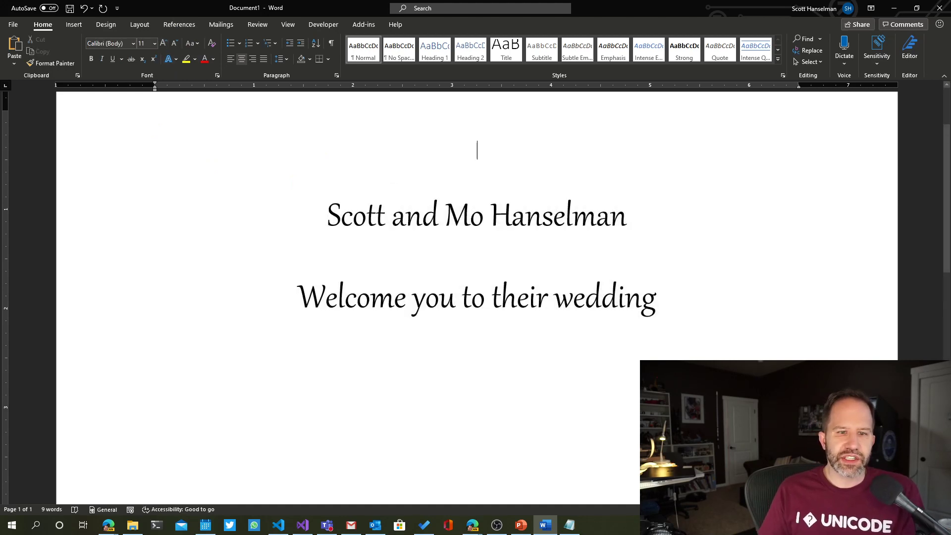
left_click_drag(325, 214, 695, 300)
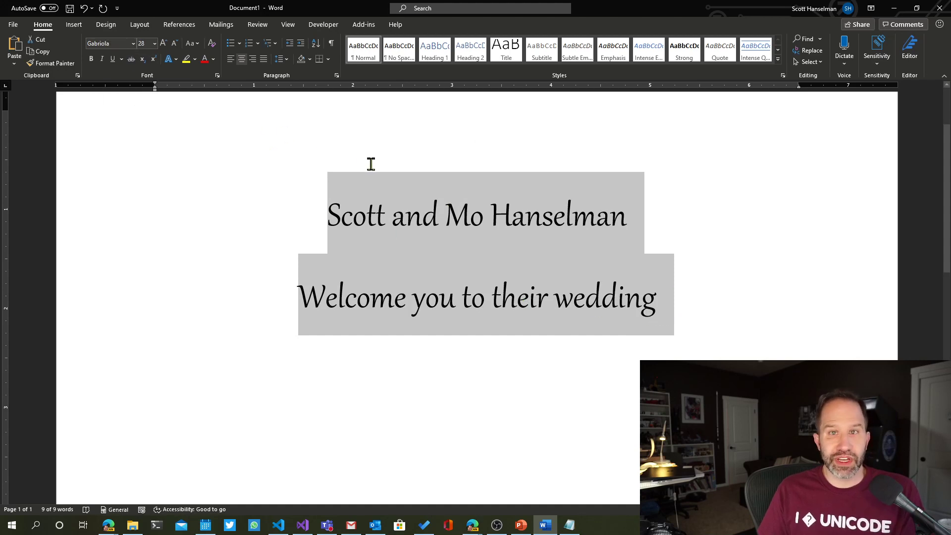
Apply Gabriola stylistic set 5 to both lines in the Font dialog's Advanced options.
right_click(371, 216)
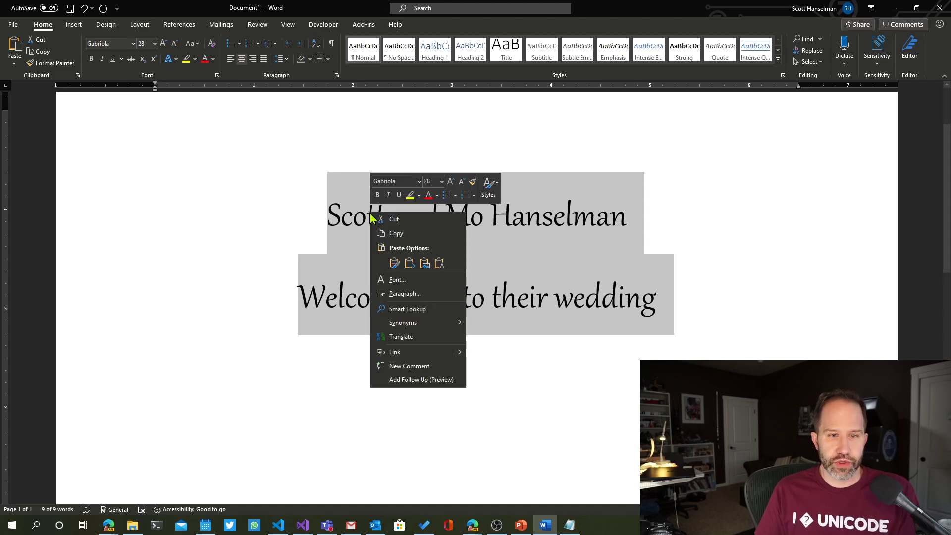
left_click(416, 282)
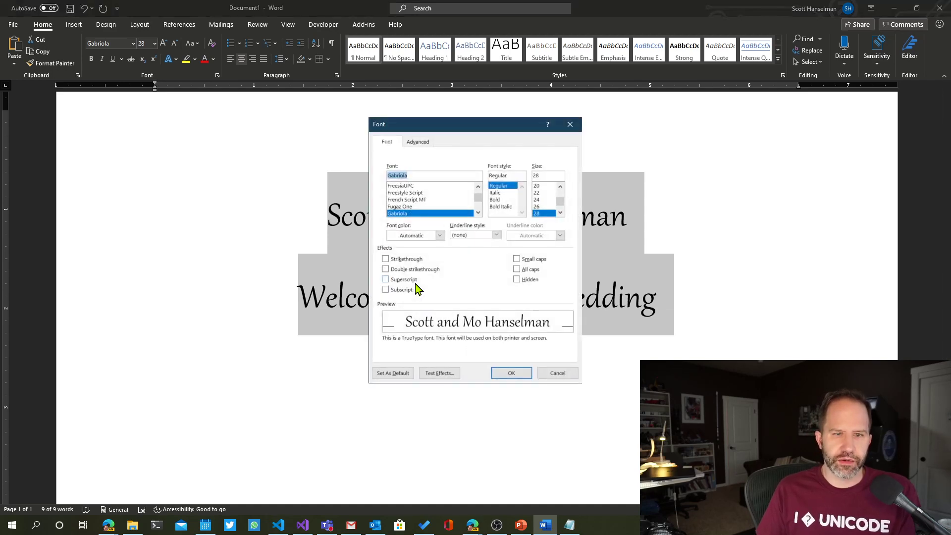
left_click(419, 142)
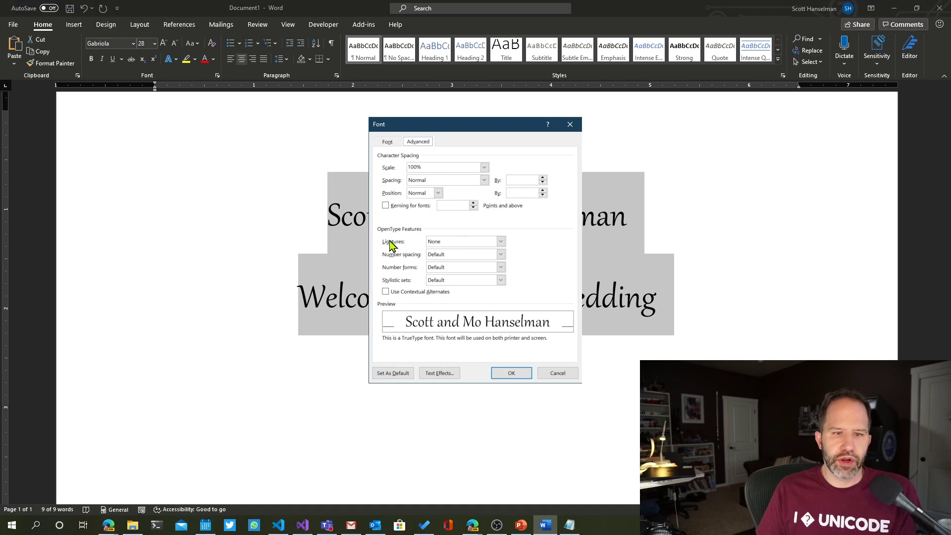
left_click(501, 242)
left_click(502, 242)
left_click(501, 281)
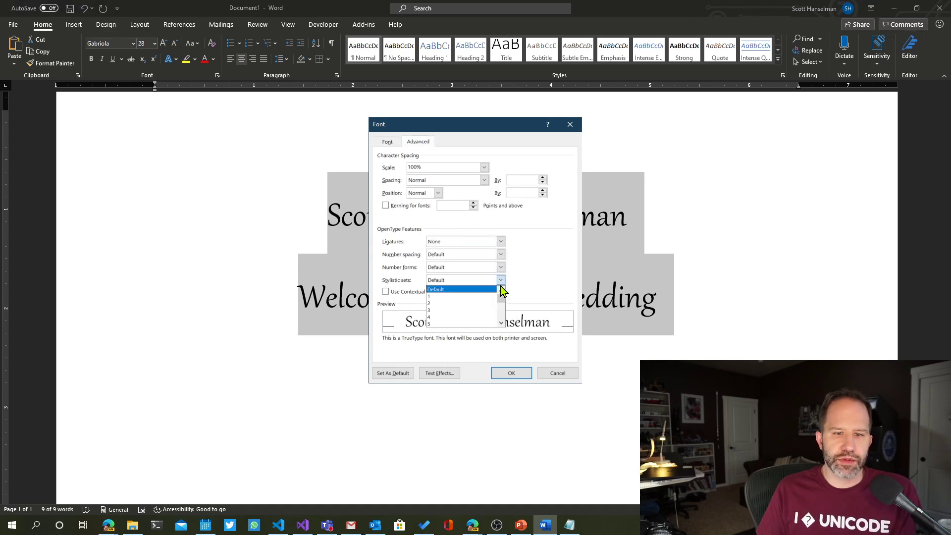
left_click(456, 324)
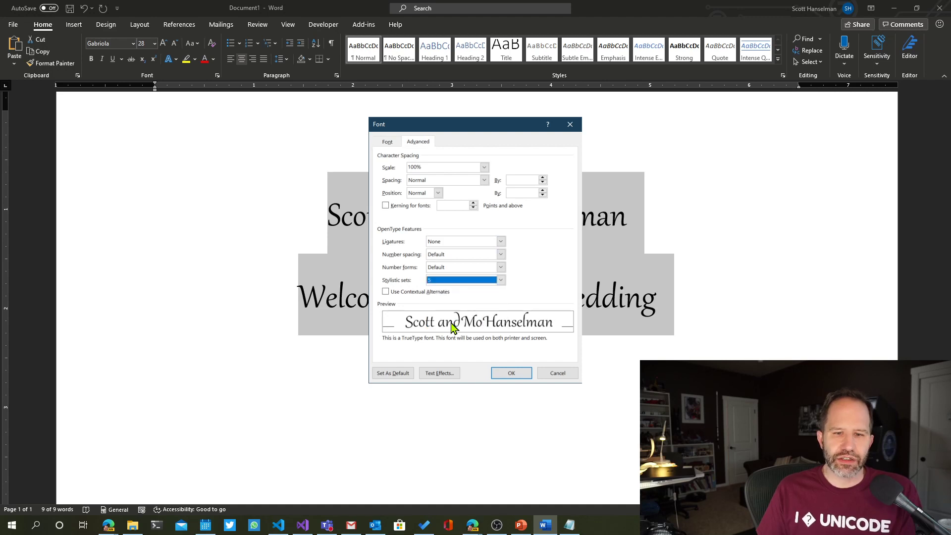
left_click(512, 375)
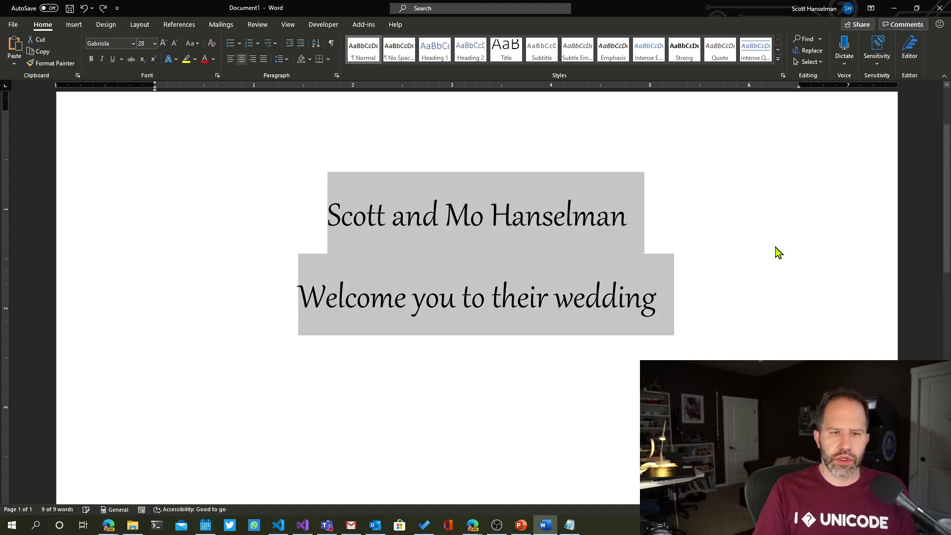
Switch both lines to stylistic set 7 for swash flourishes, then start a new line below.
right_click(480, 239)
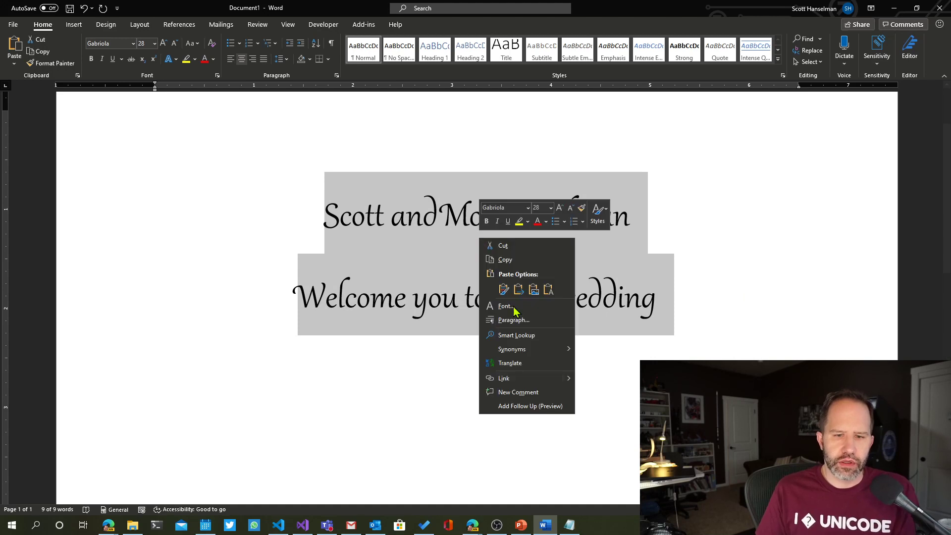
left_click(529, 307)
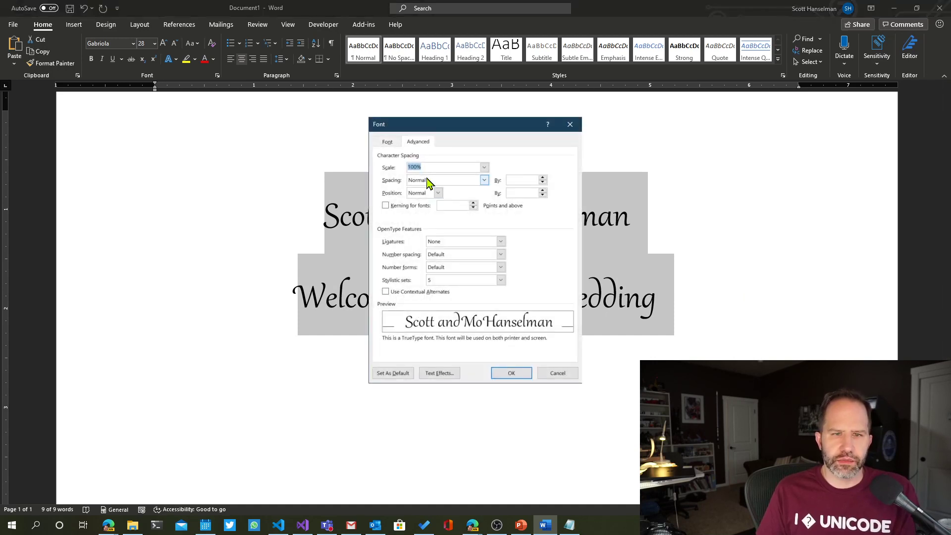
left_click(500, 280)
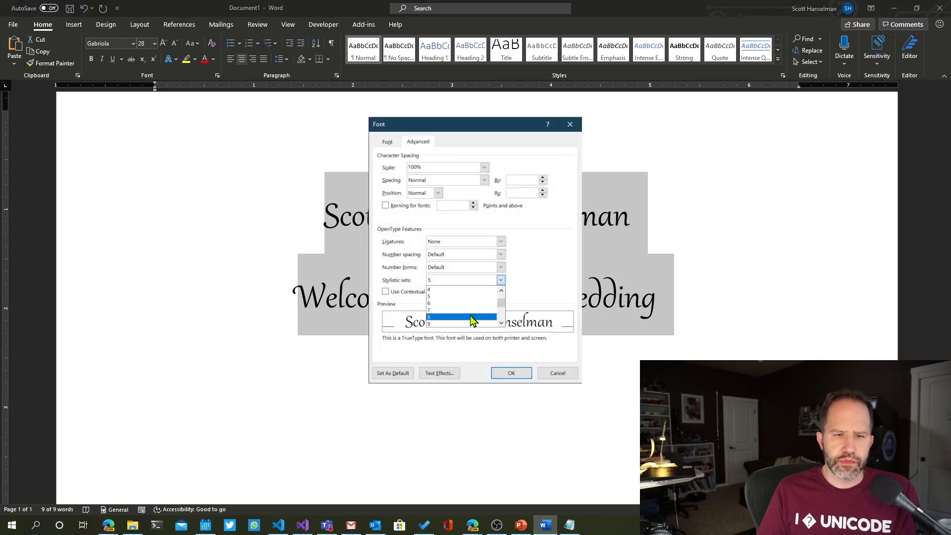
left_click(435, 311)
left_click(507, 372)
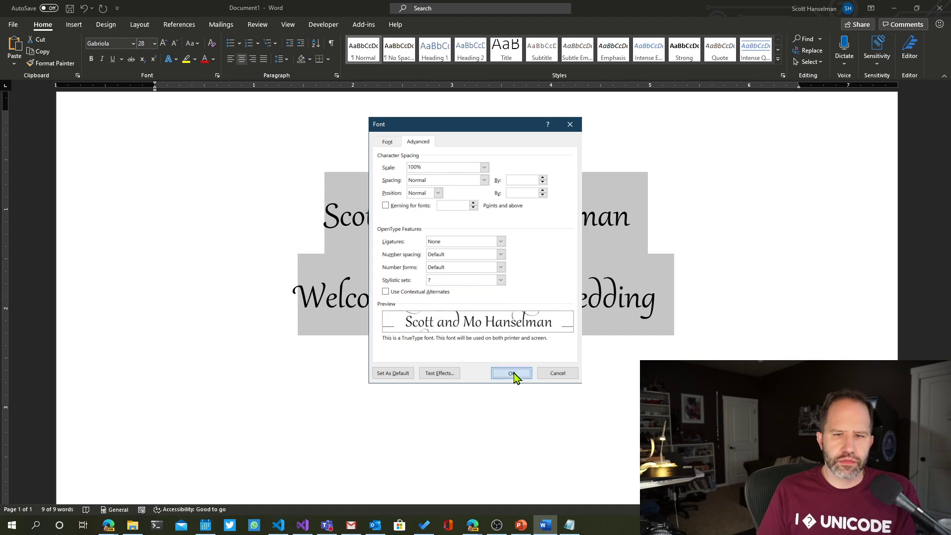
key("Right")
key("Return")
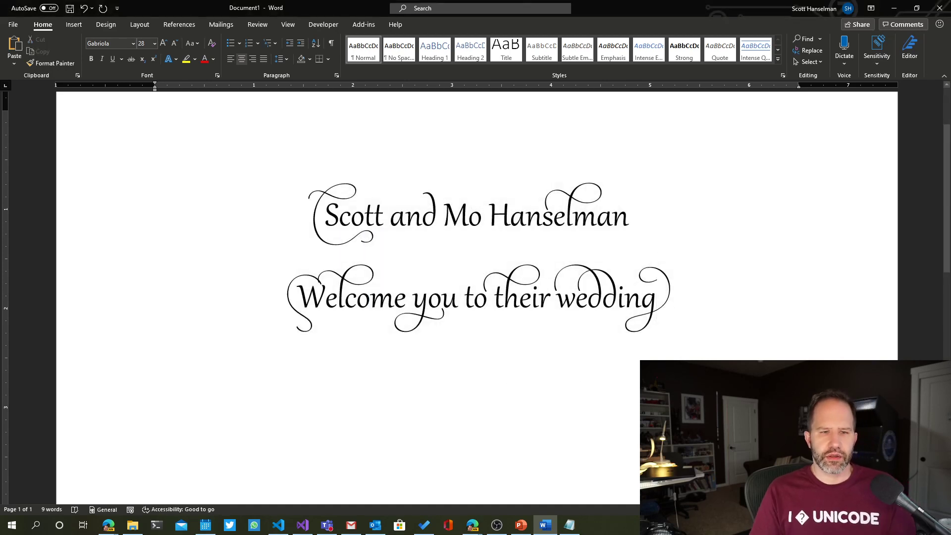
Type 'Portland' on the new centred line, correcting the typos along the way.
type("Portland")
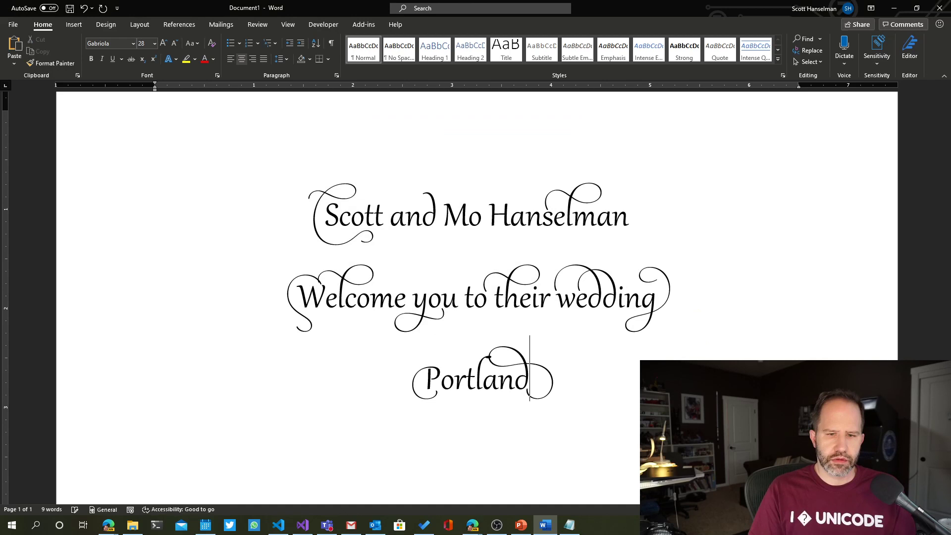
key("BackSpace")
key("BackSpace")
key("BackSpace")
key("BackSpace")
key("BackSpace")
key("BackSpace")
key("BackSpace")
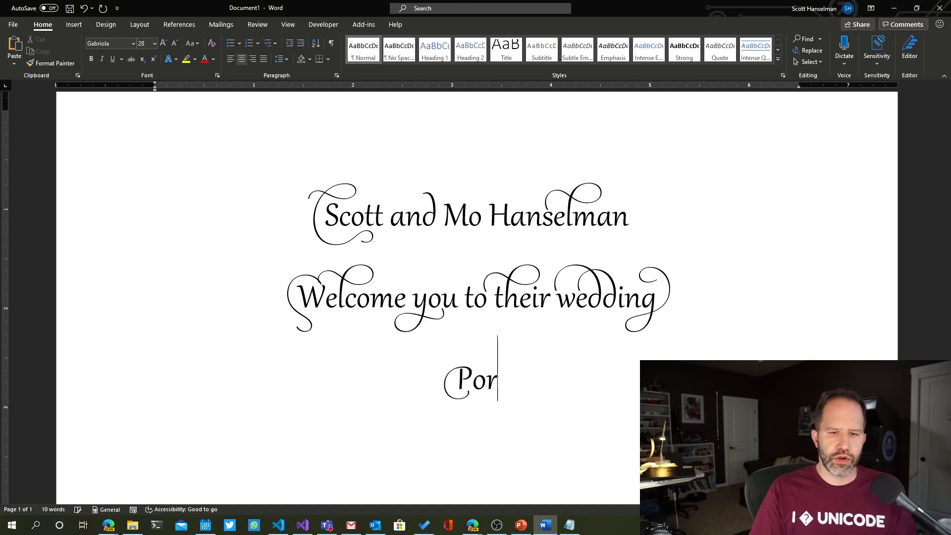
type("O")
key("BackSpace")
key("BackSpace")
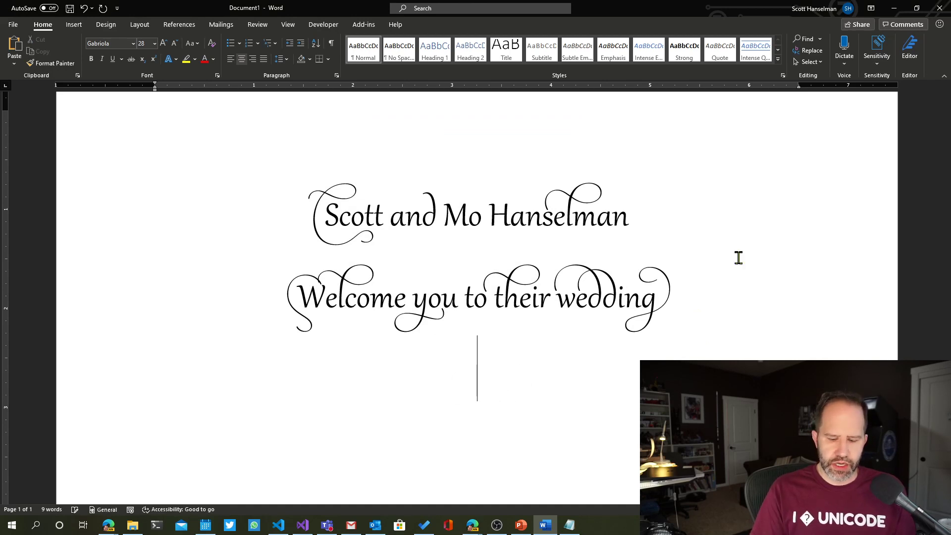
type("Portl")
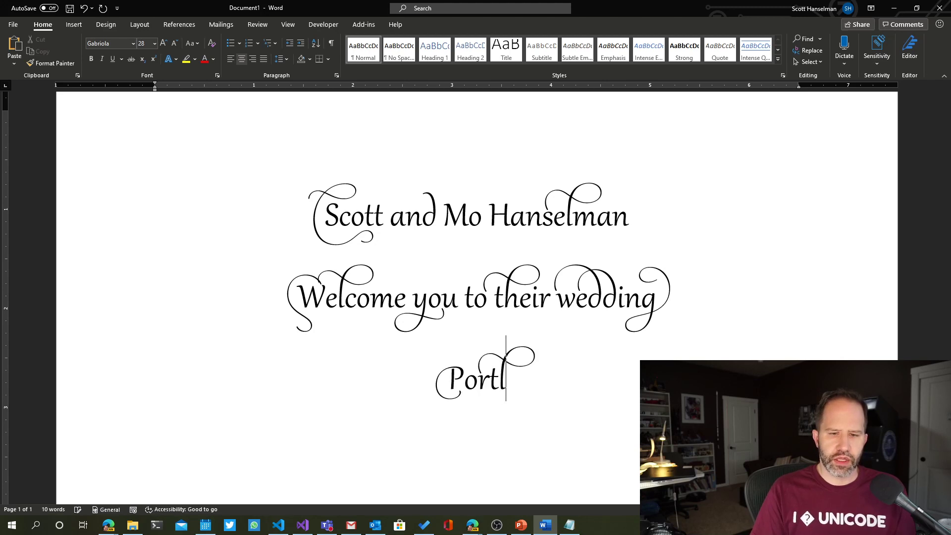
type("L")
key("BackSpace")
type("a")
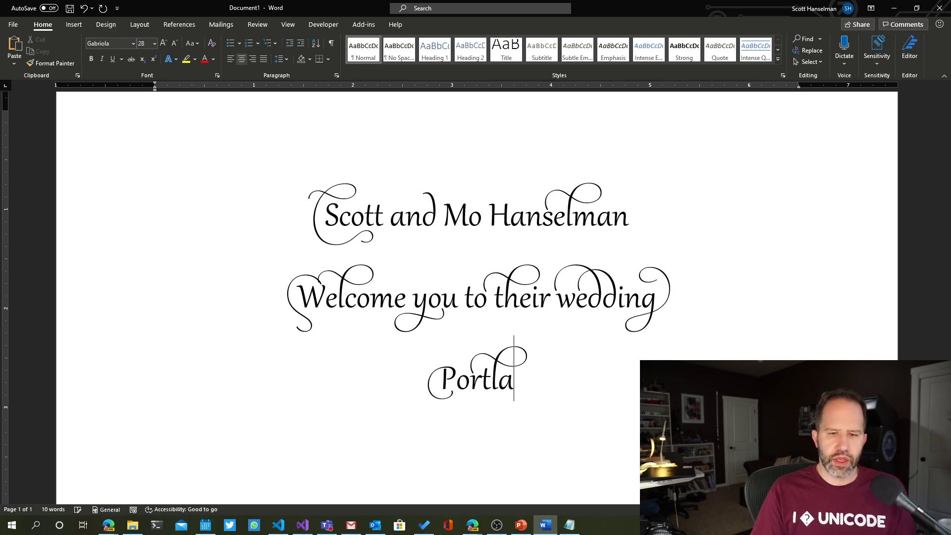
type("nd")
key("BackSpace")
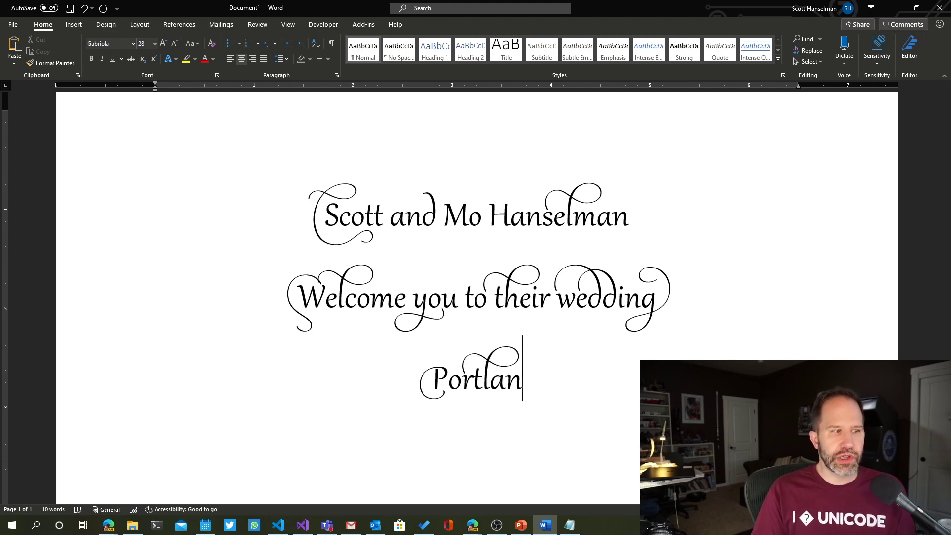
type("d")
key("Left")
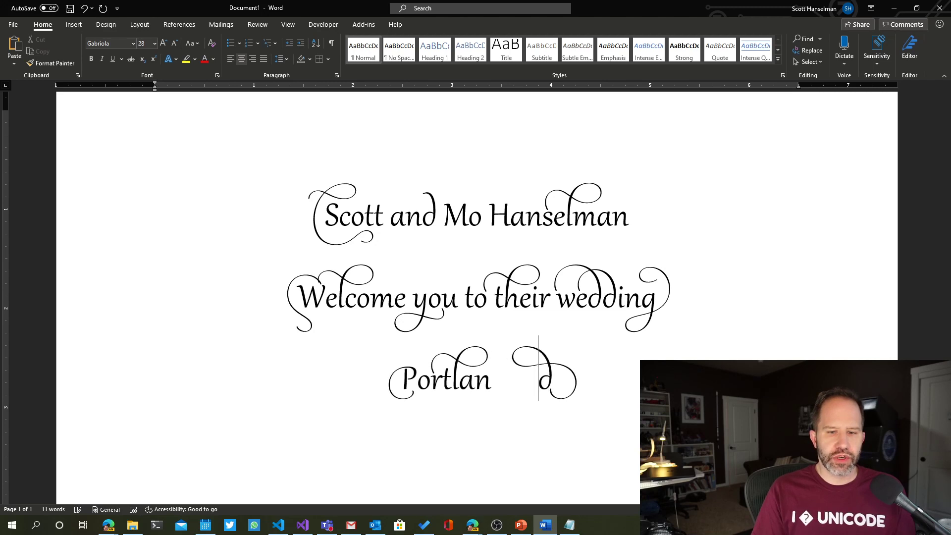
key("BackSpace")
key("BackSpace")
key("BackSpace")
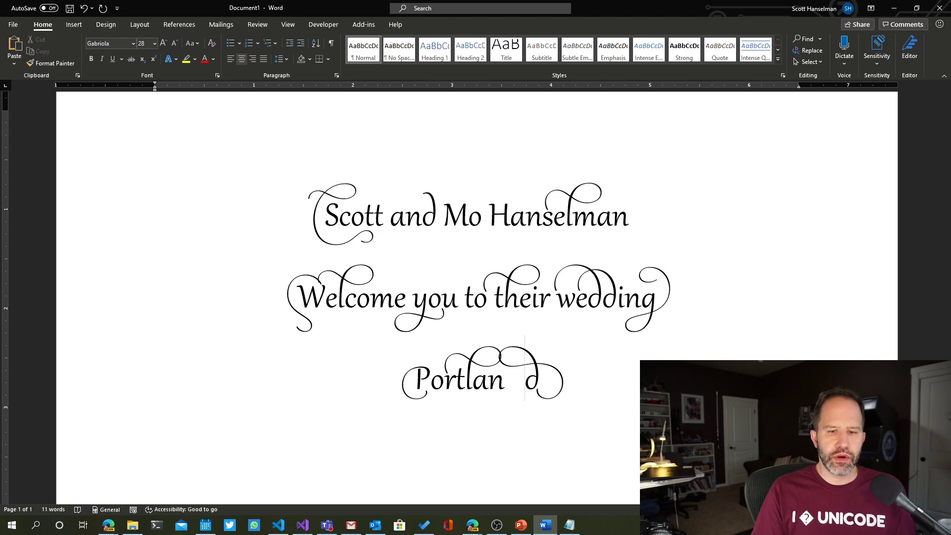
key("BackSpace")
key("BackSpace")
key("BackSpace")
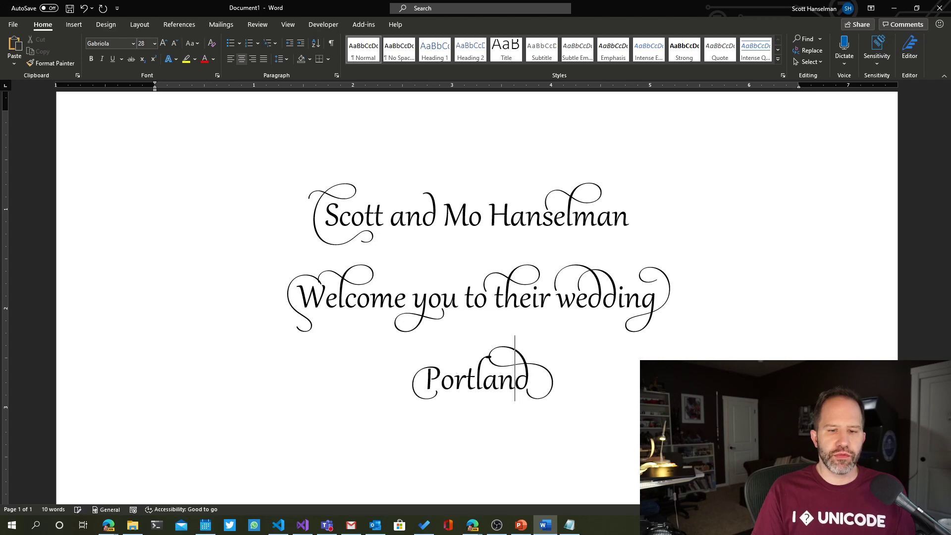
Complete the line as 'Portland, Oregon' with a single space before Oregon.
type(", OR")
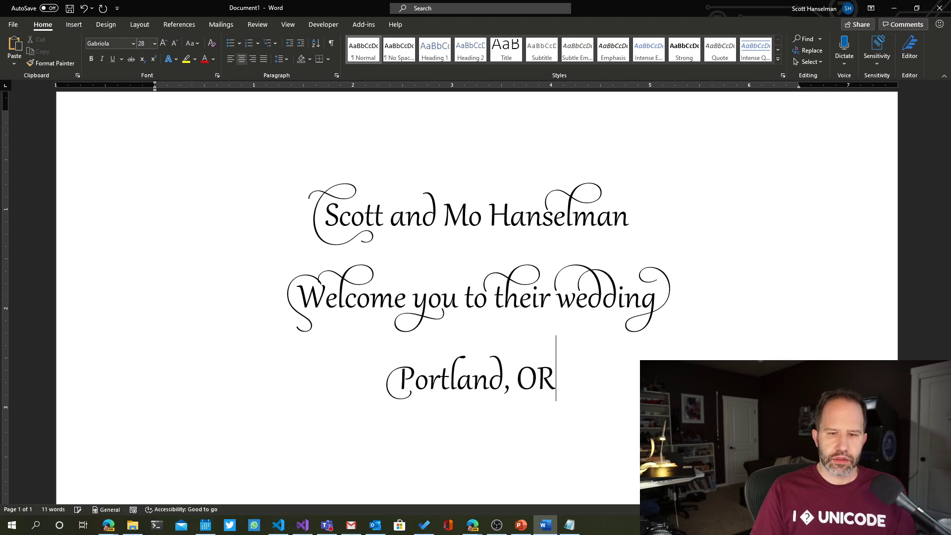
key("BackSpace")
type("regon")
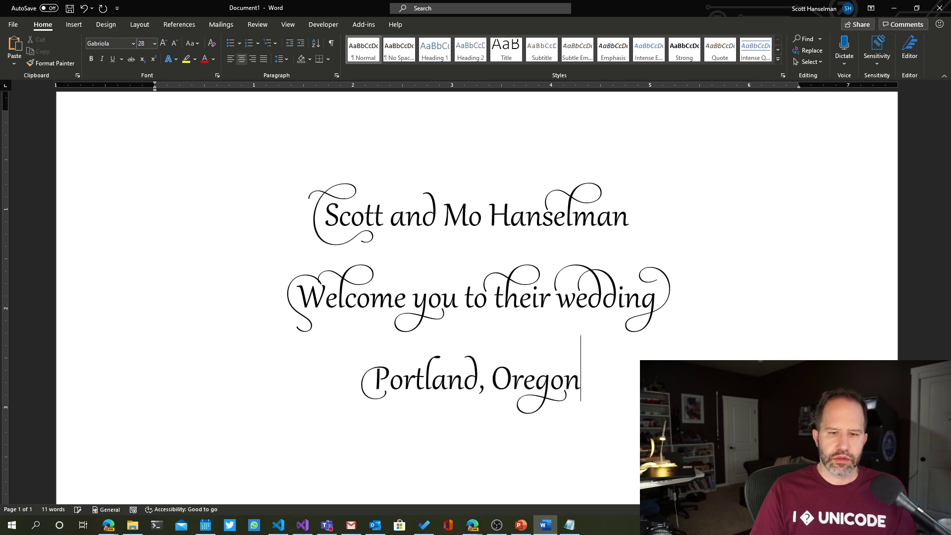
key("Left")
key("Left")
key("Left")
key("Left")
key("Left")
key("Left")
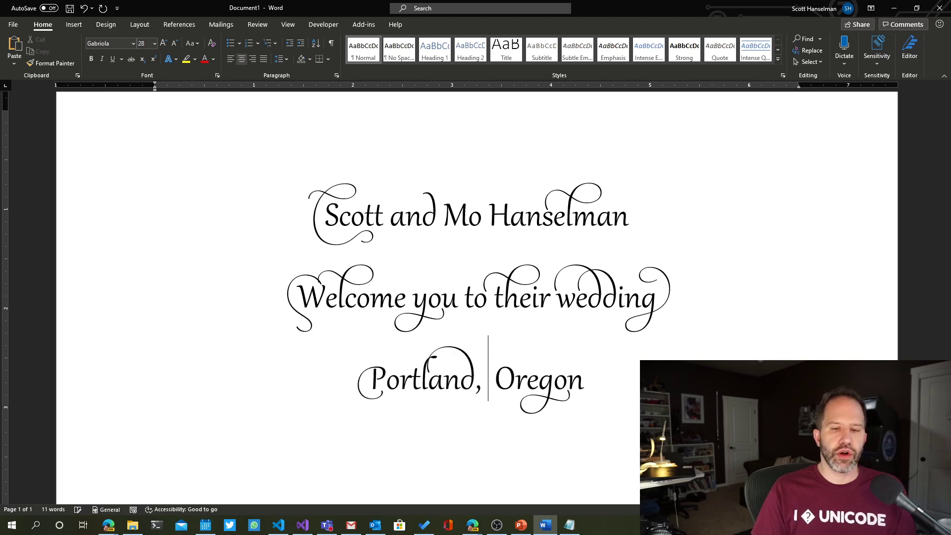
key("BackSpace")
key("Delete")
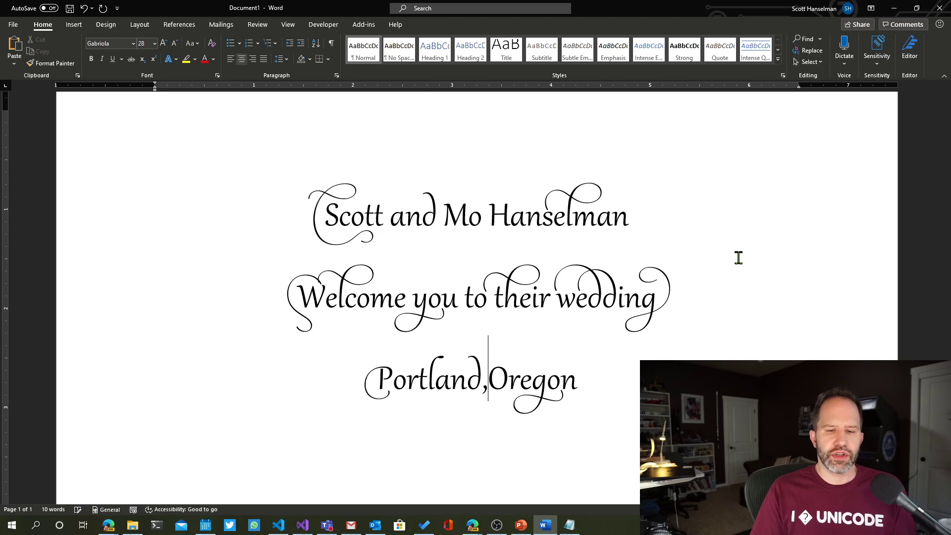
key("End")
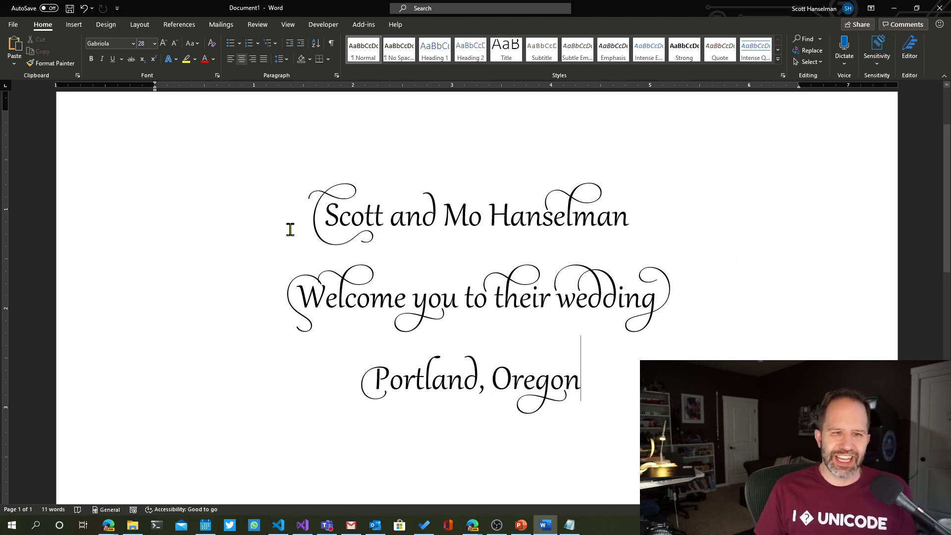
left_click_drag(318, 197, 638, 421)
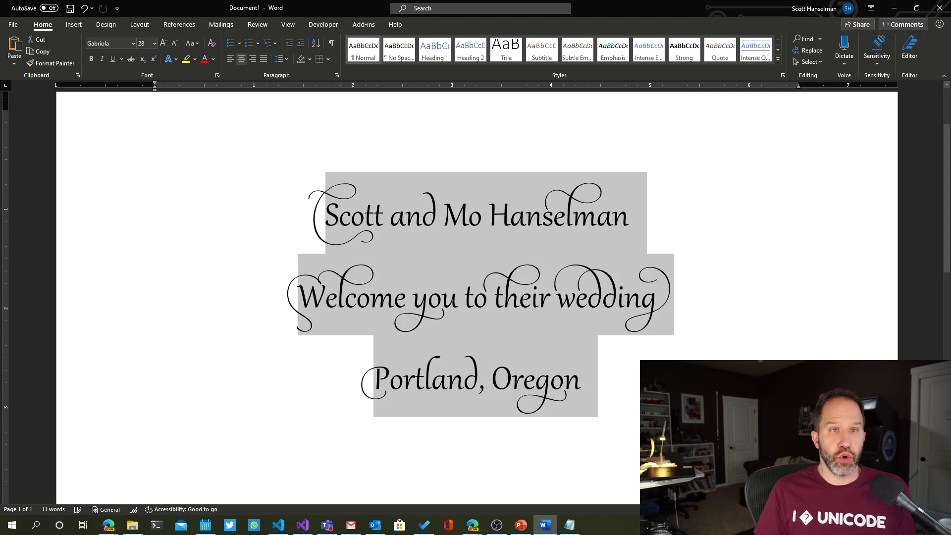
left_click(639, 393)
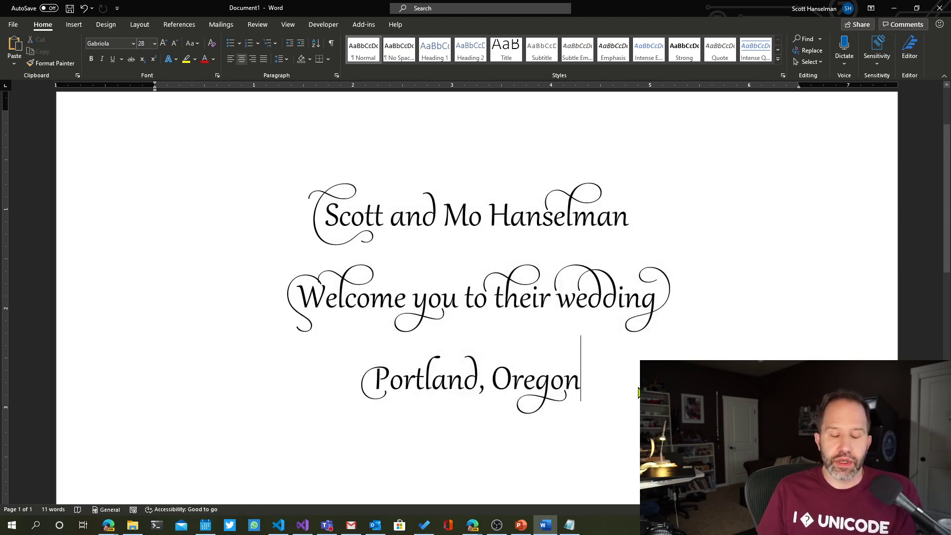